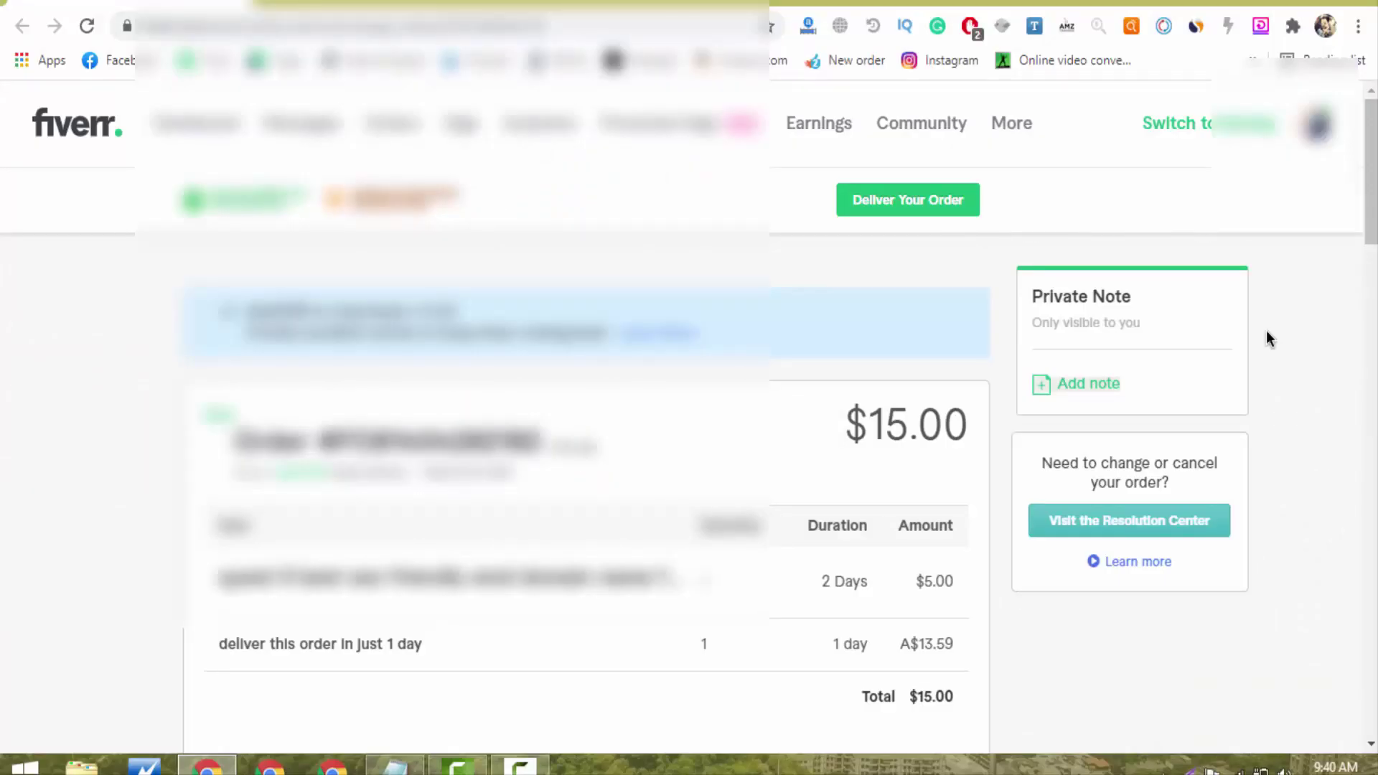
Reload the Fiverr order page twice.
right_click(1266, 330)
left_click(1242, 396)
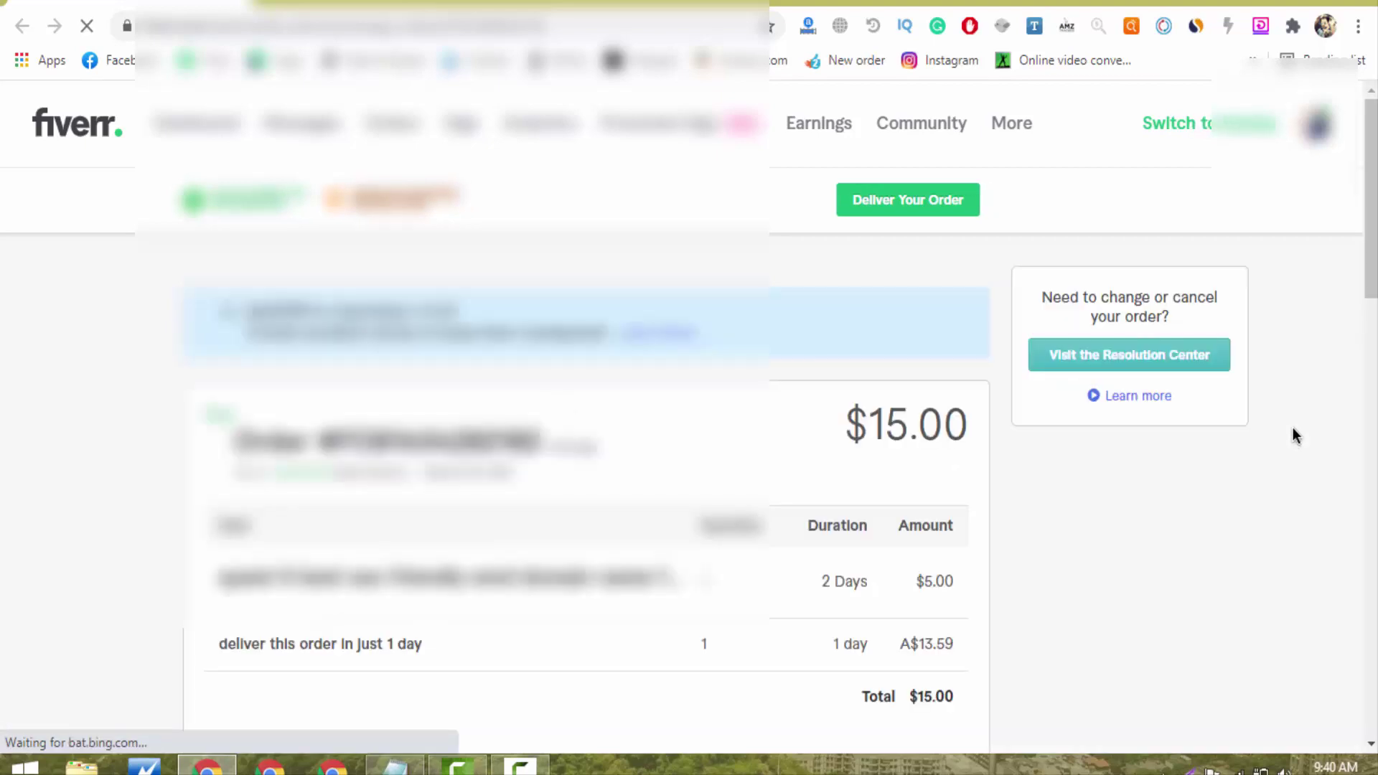
right_click(1277, 364)
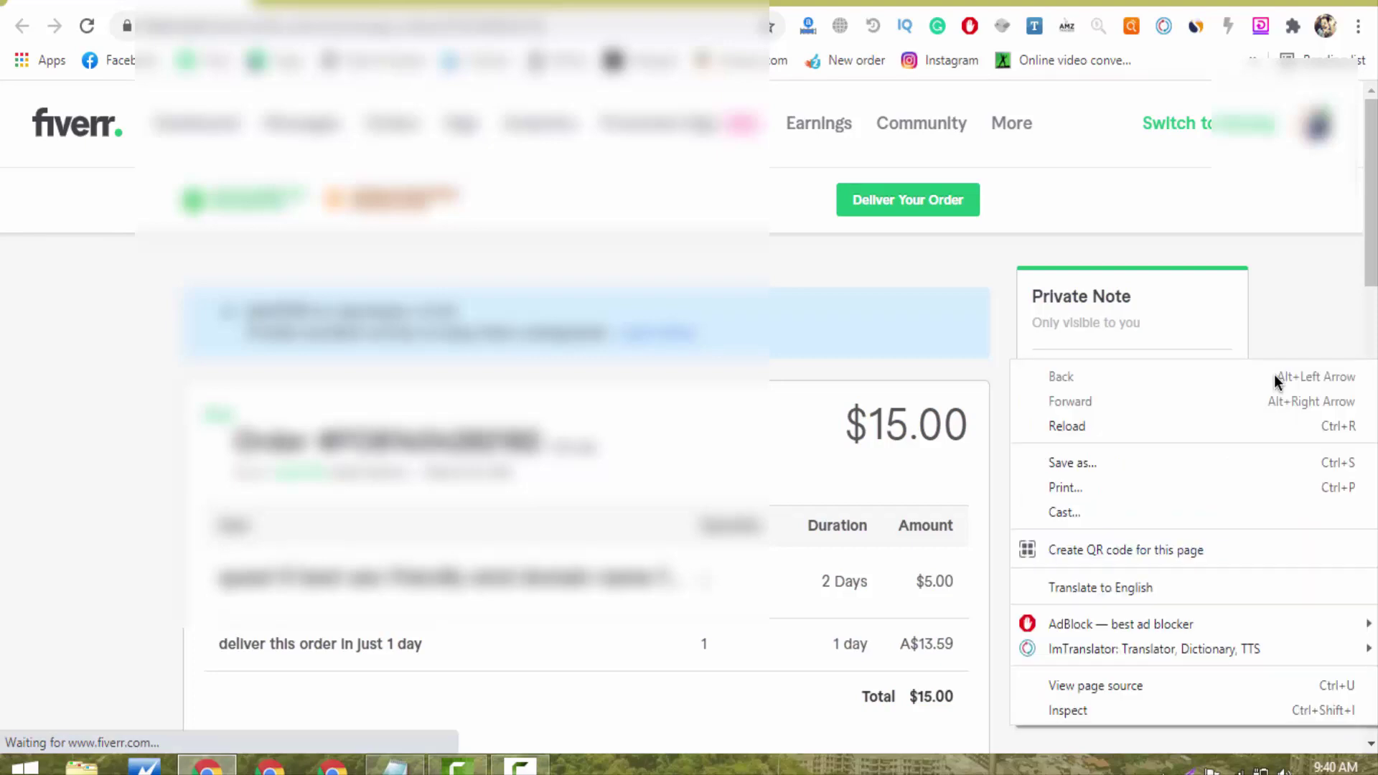
left_click(1254, 424)
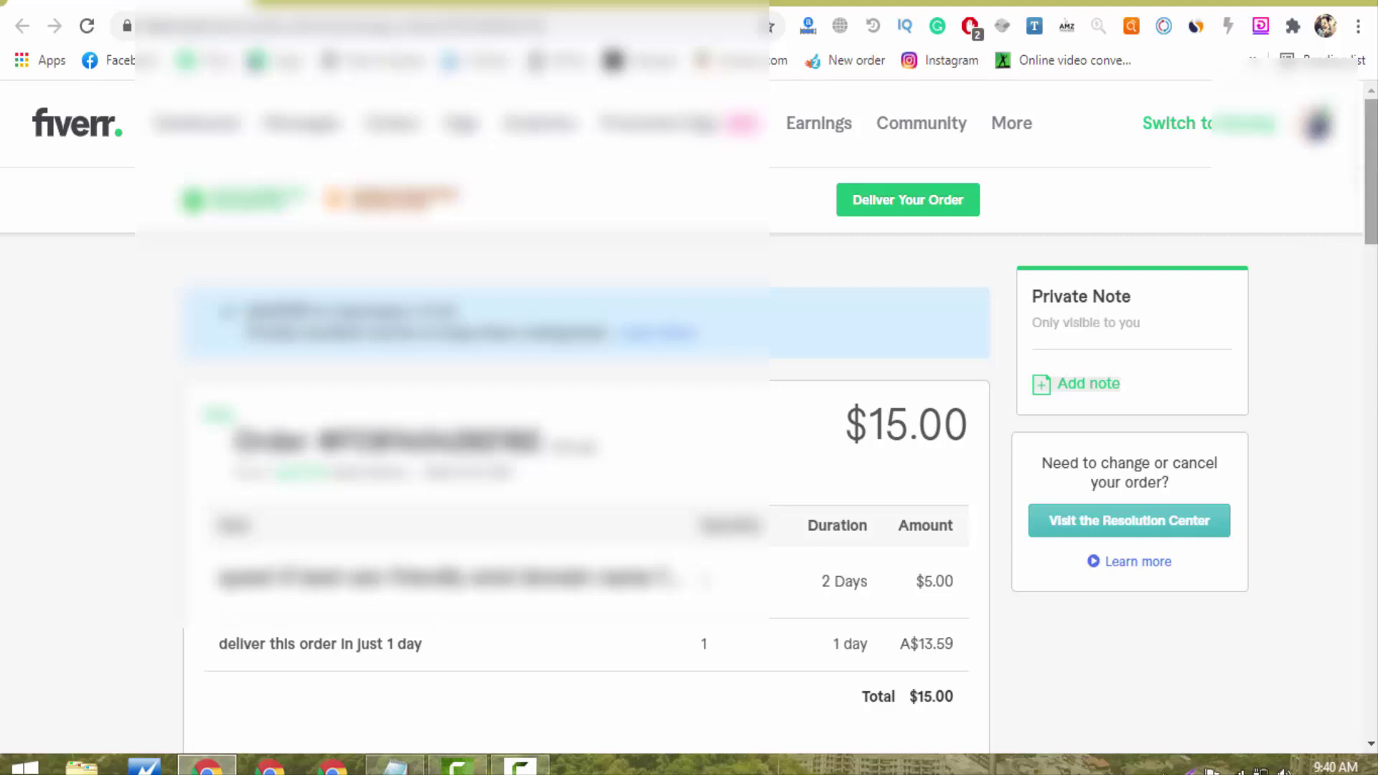
Show the buyer's requirements, copy 'Bitcoin commission earning crypto news builder', and open a new tab.
scroll(780, 423, "down", 7)
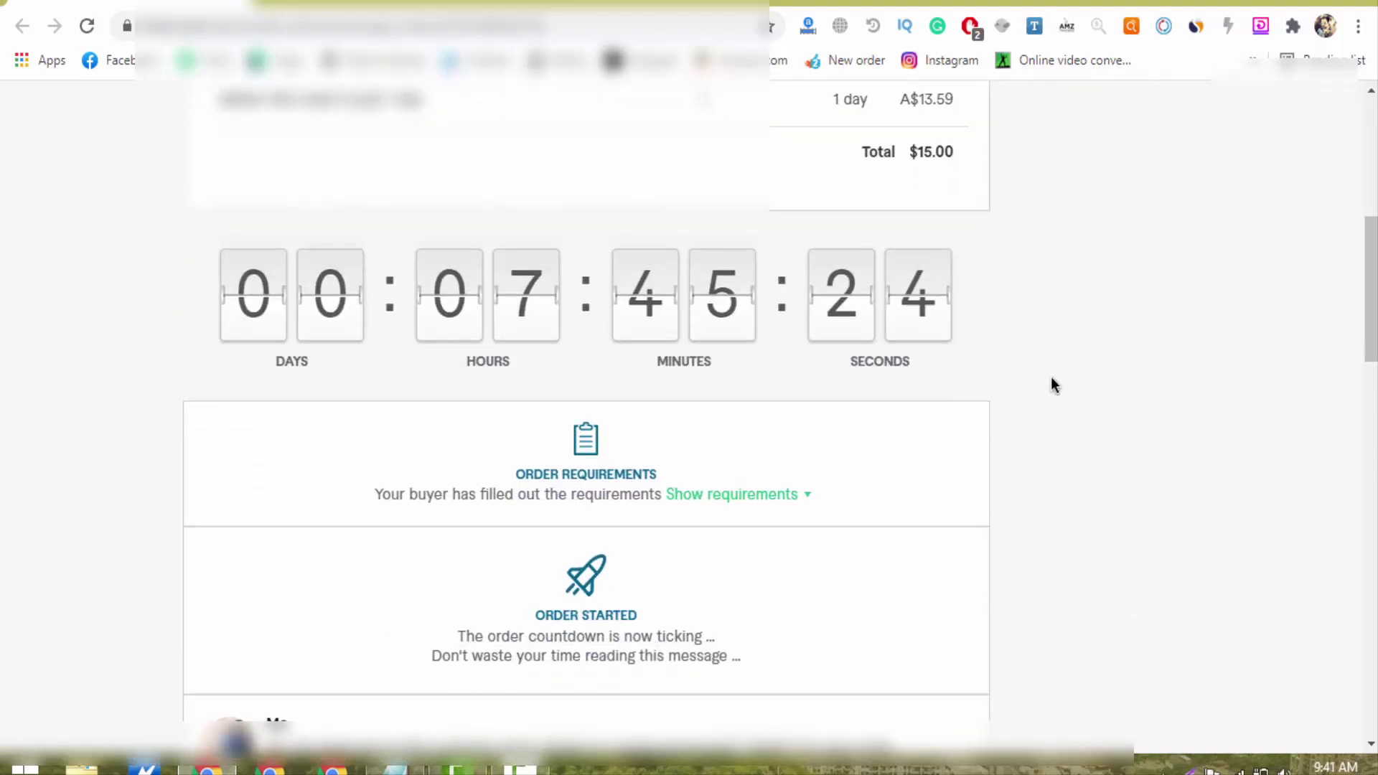
left_click(780, 495)
left_click_drag(1373, 308, 1374, 359)
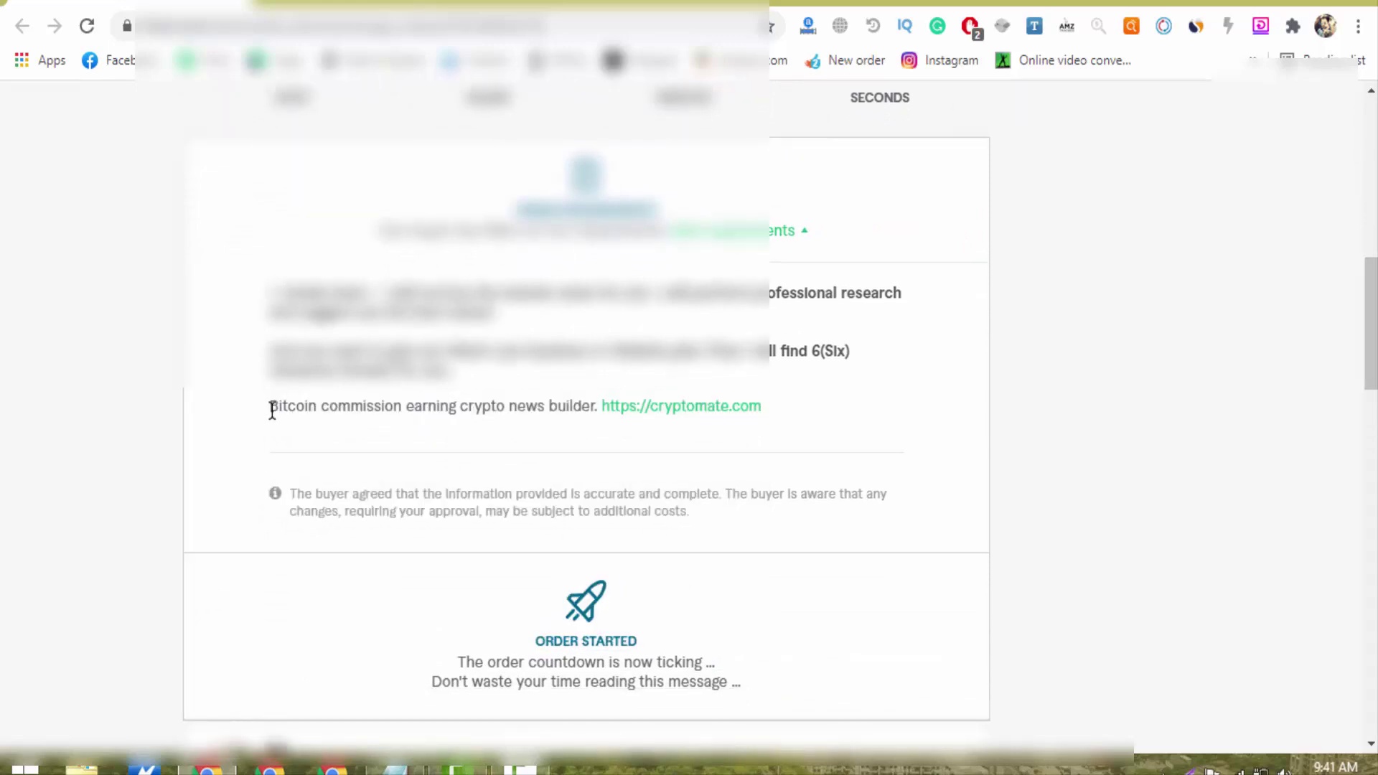
left_click_drag(272, 409, 596, 414)
key("ctrl+c")
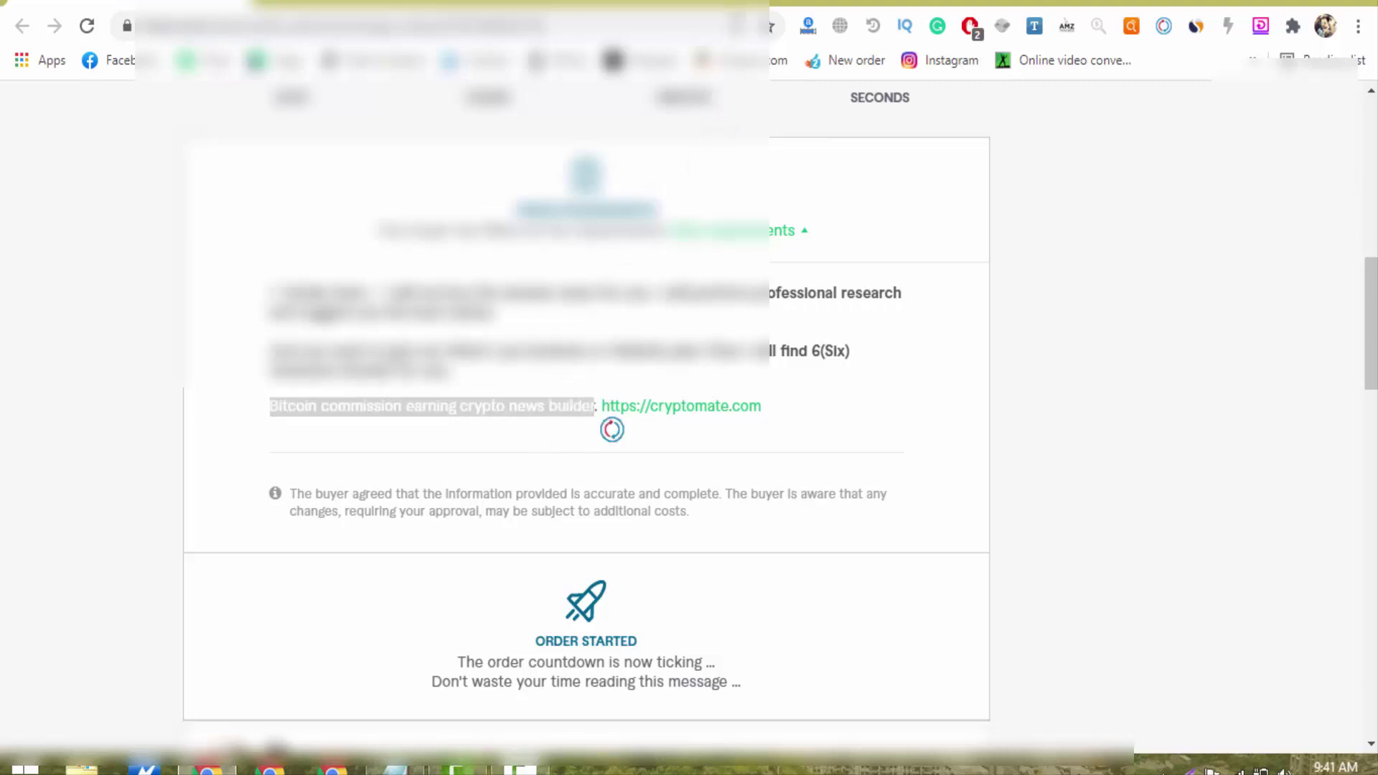
key("ctrl+t")
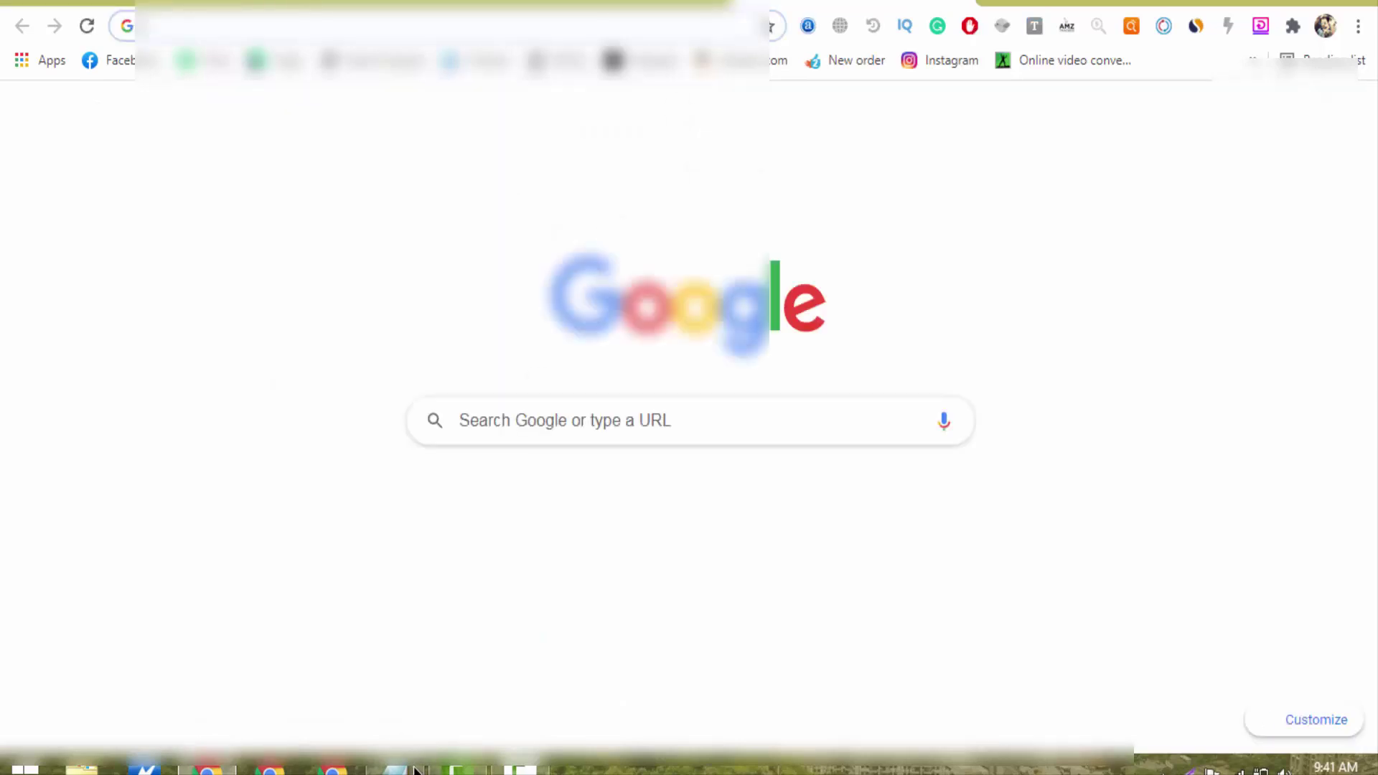
Paste the copied phrase into a new blank Notepad note.
left_click(393, 767)
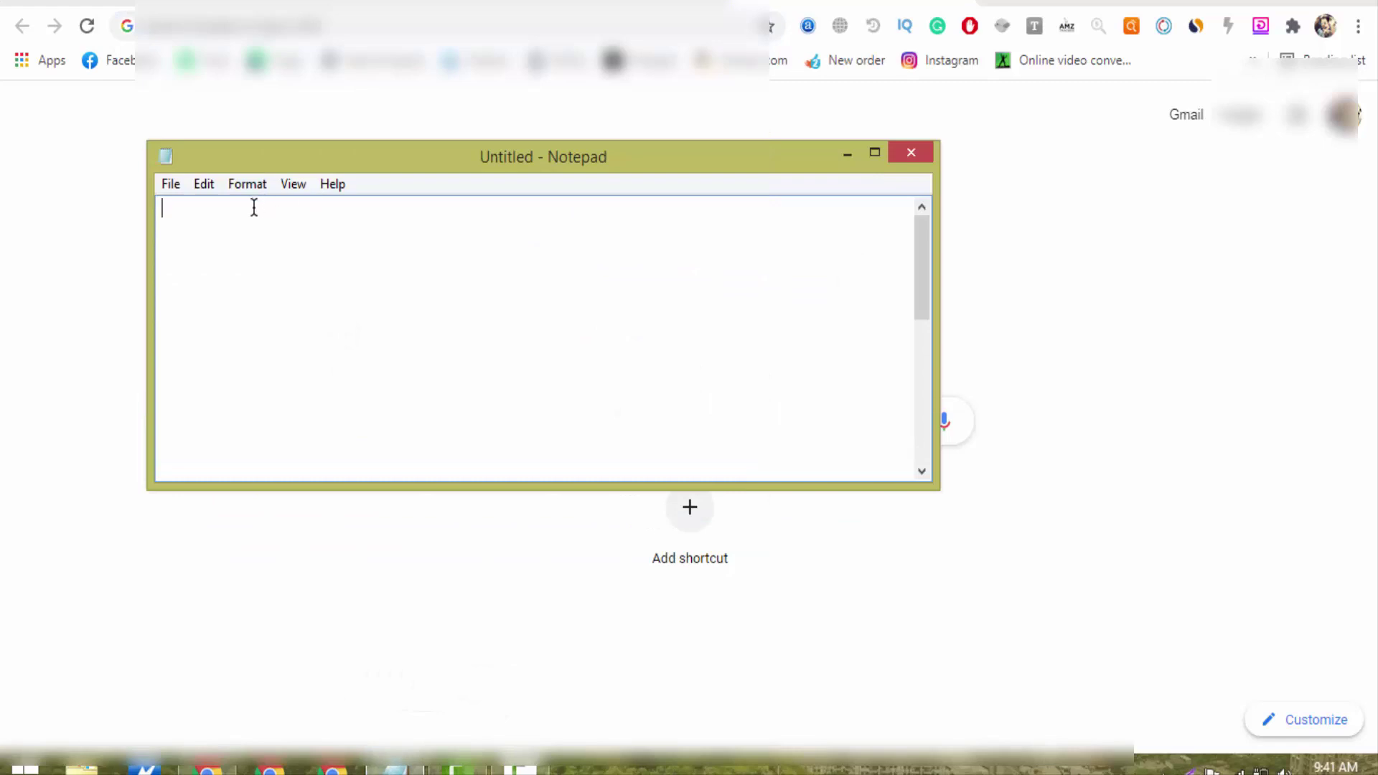
key("ctrl+v")
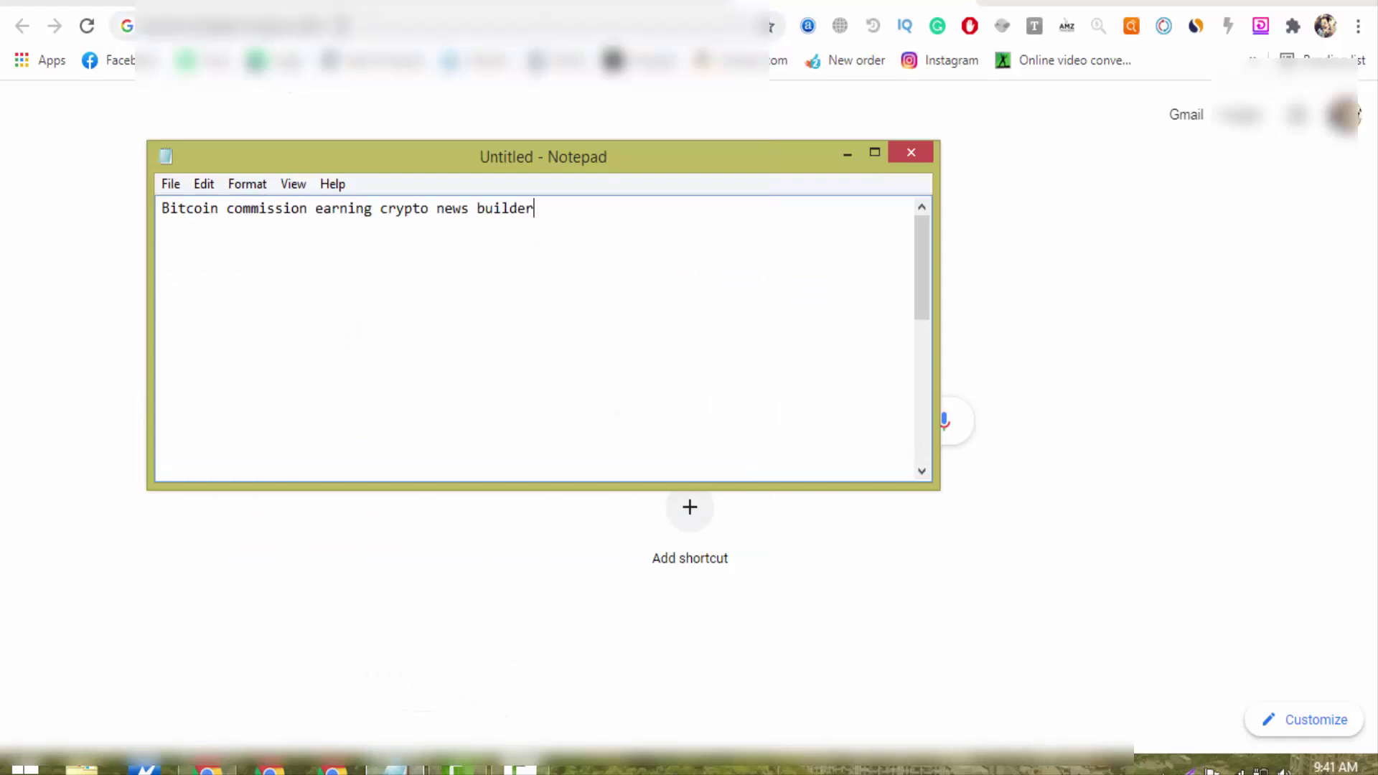
left_click(506, 28)
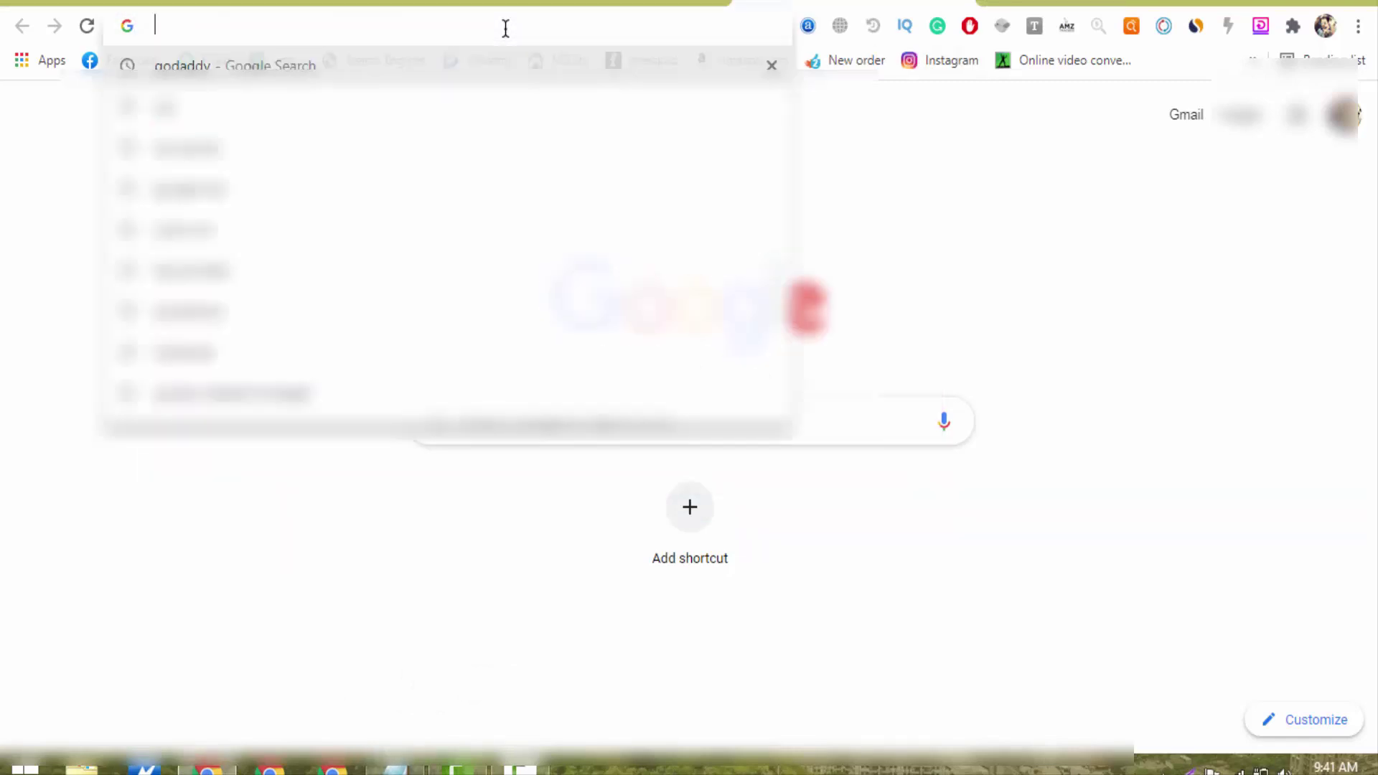
Search Google for '2 mins timer' and restart the 2-minute countdown.
type("2")
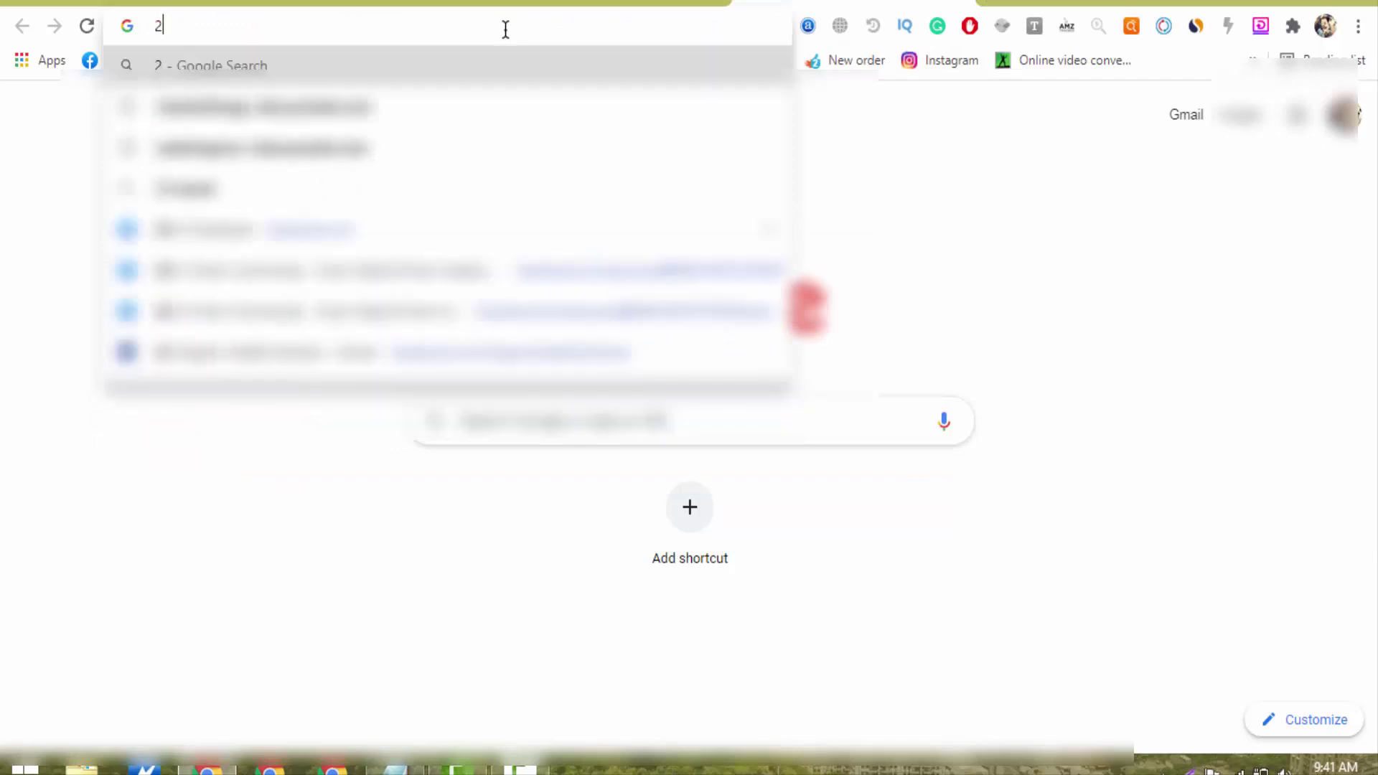
type(" mins timer")
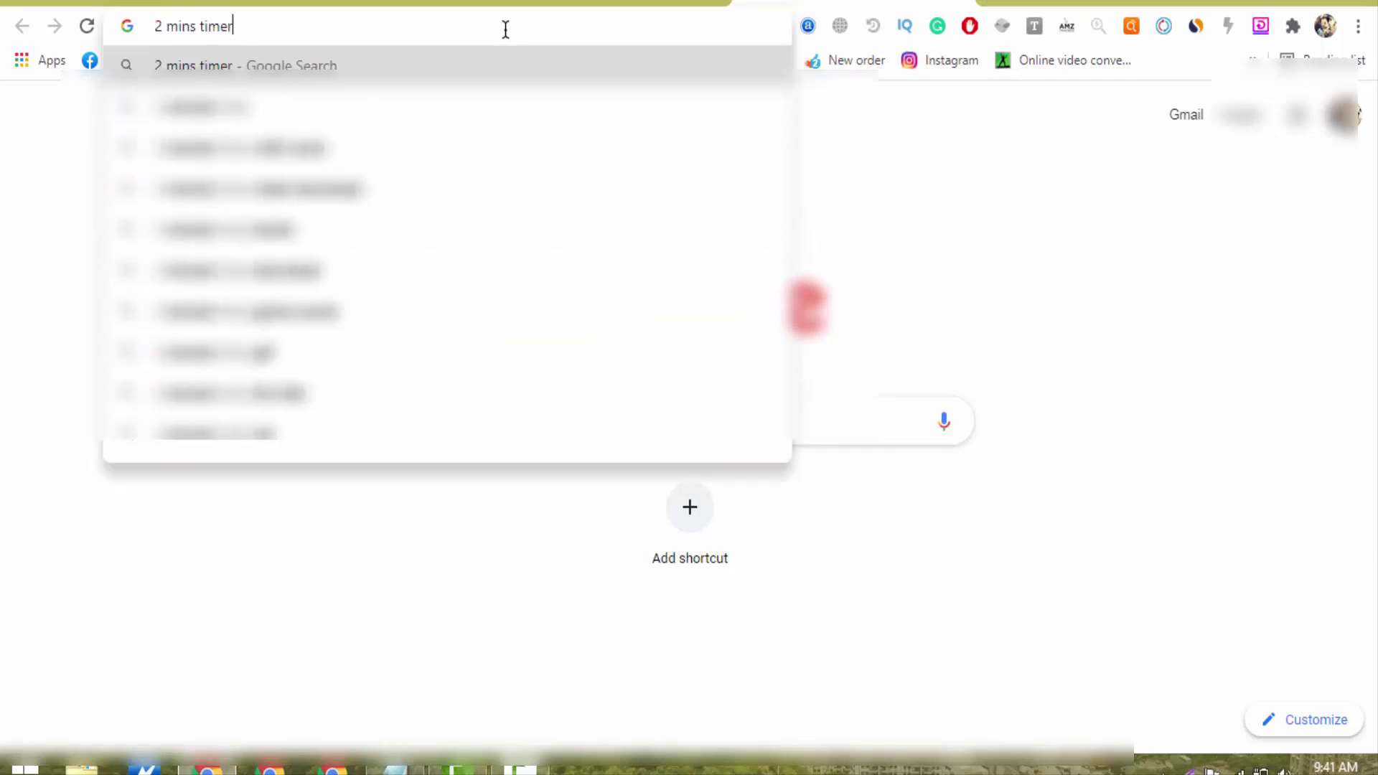
key("Return")
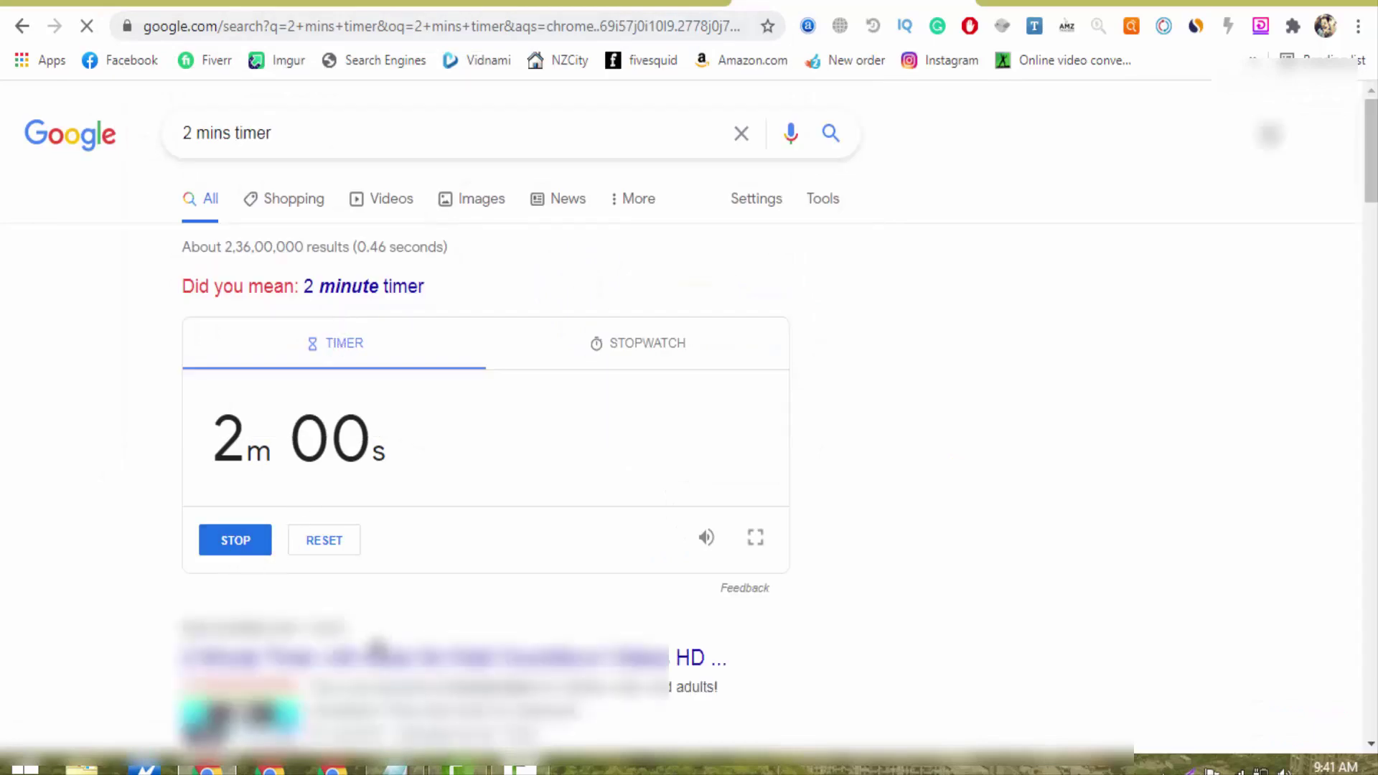
left_click(228, 542)
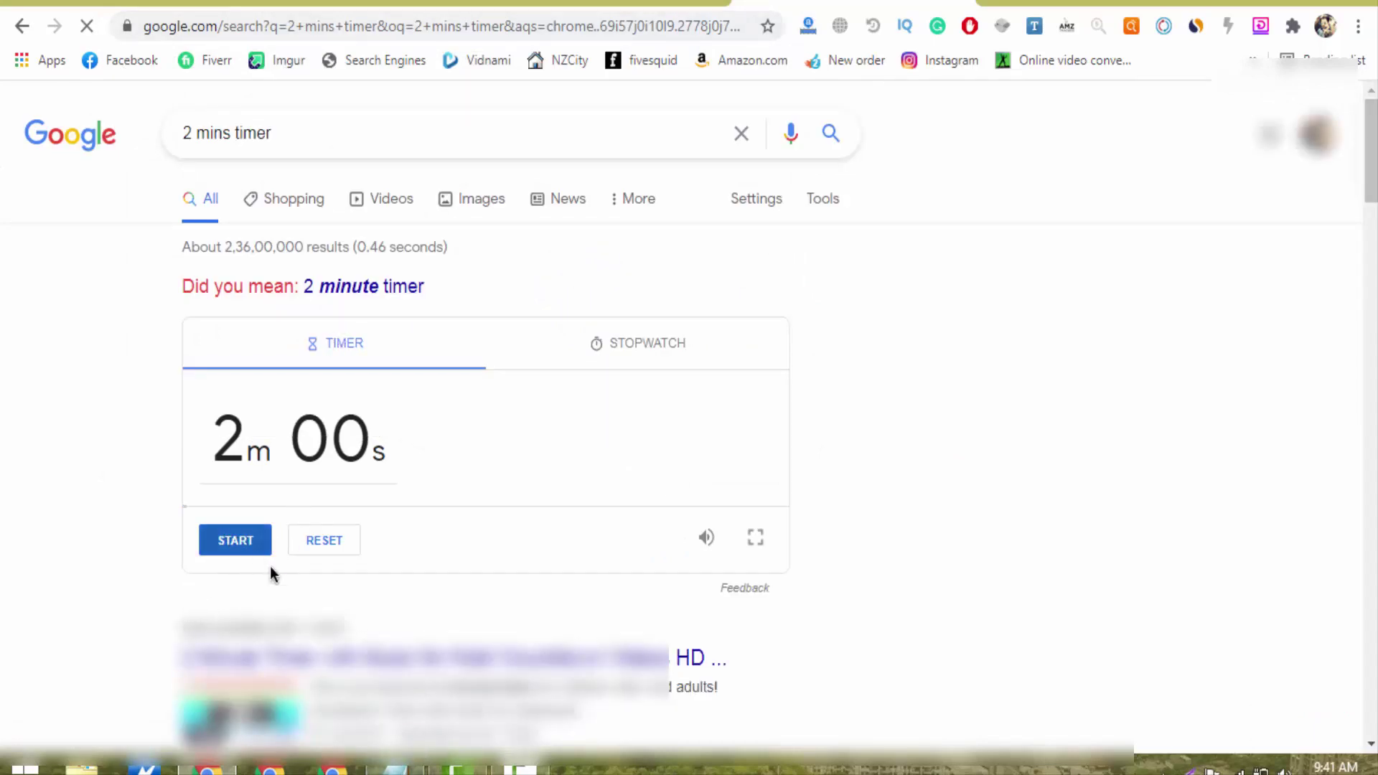
left_click(238, 539)
key("alt+Tab")
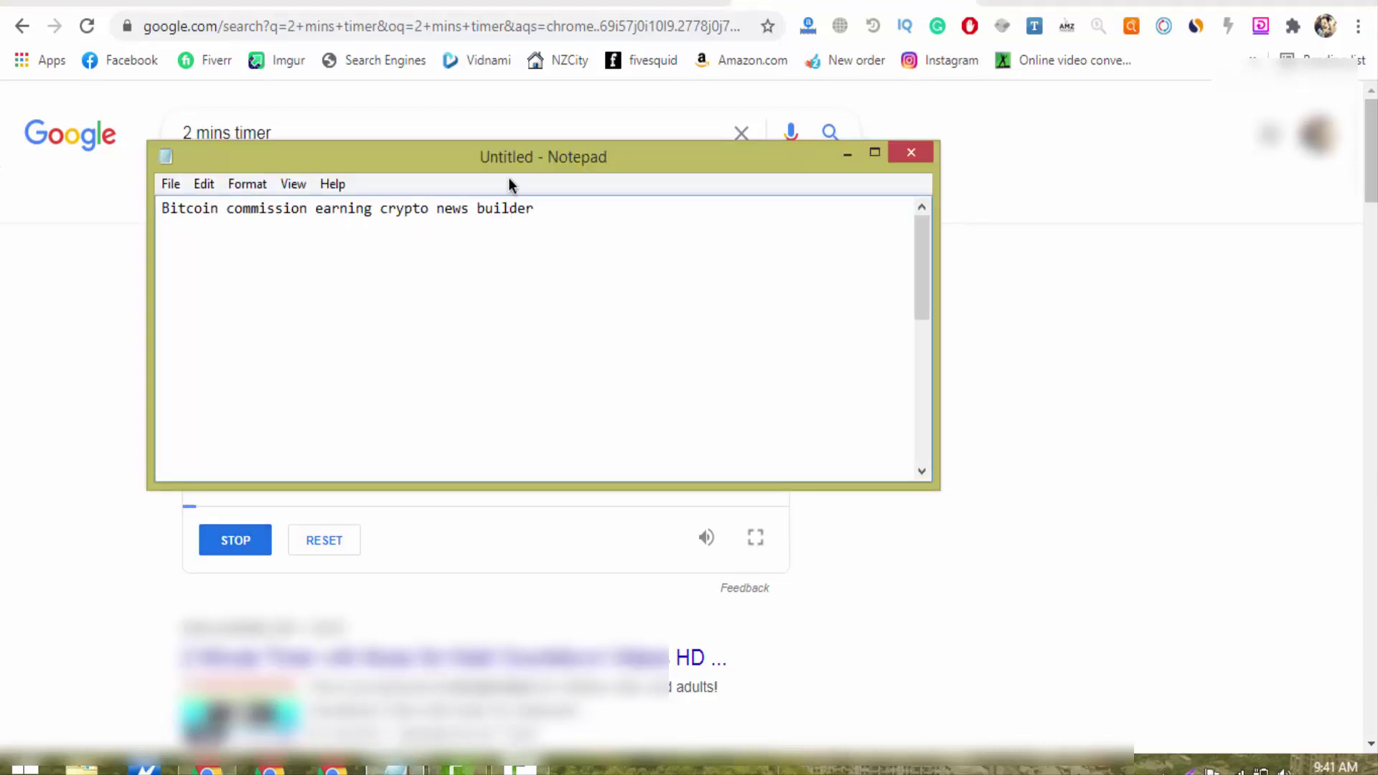
Add a comma after each word: Bitcoin, commission, earning, crypto, news, builder.
left_click_drag(509, 173, 758, 457)
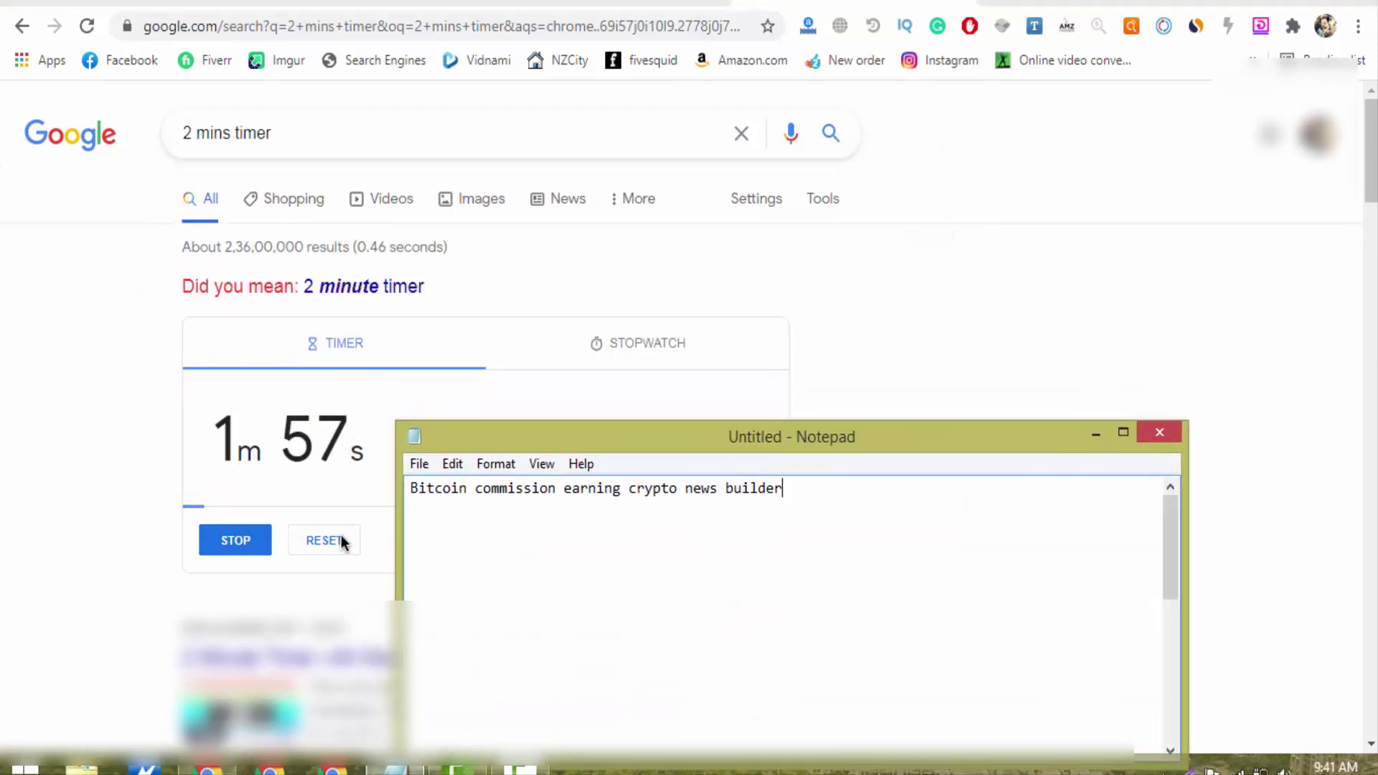
left_click(467, 489)
type(",")
left_click(562, 491)
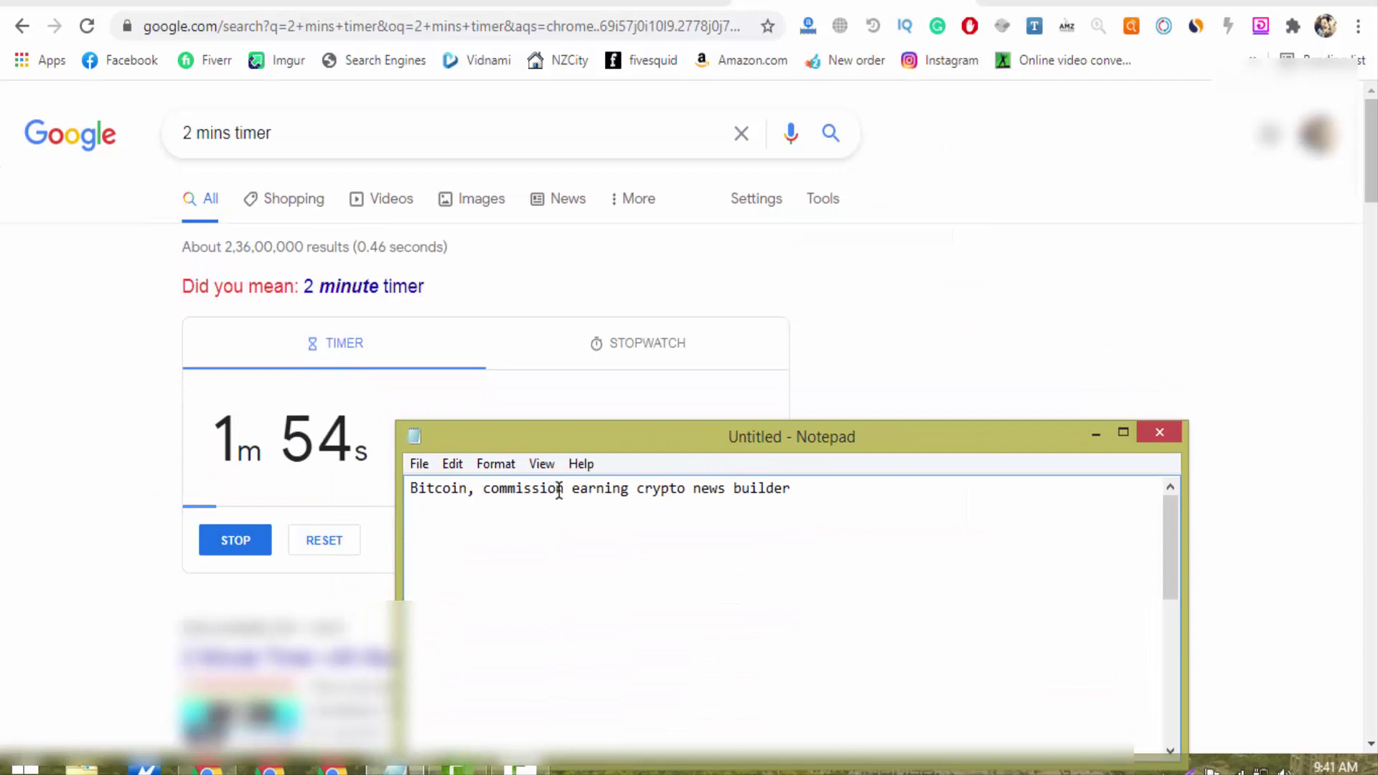
type(",")
left_click(636, 491)
type(",")
left_click(701, 491)
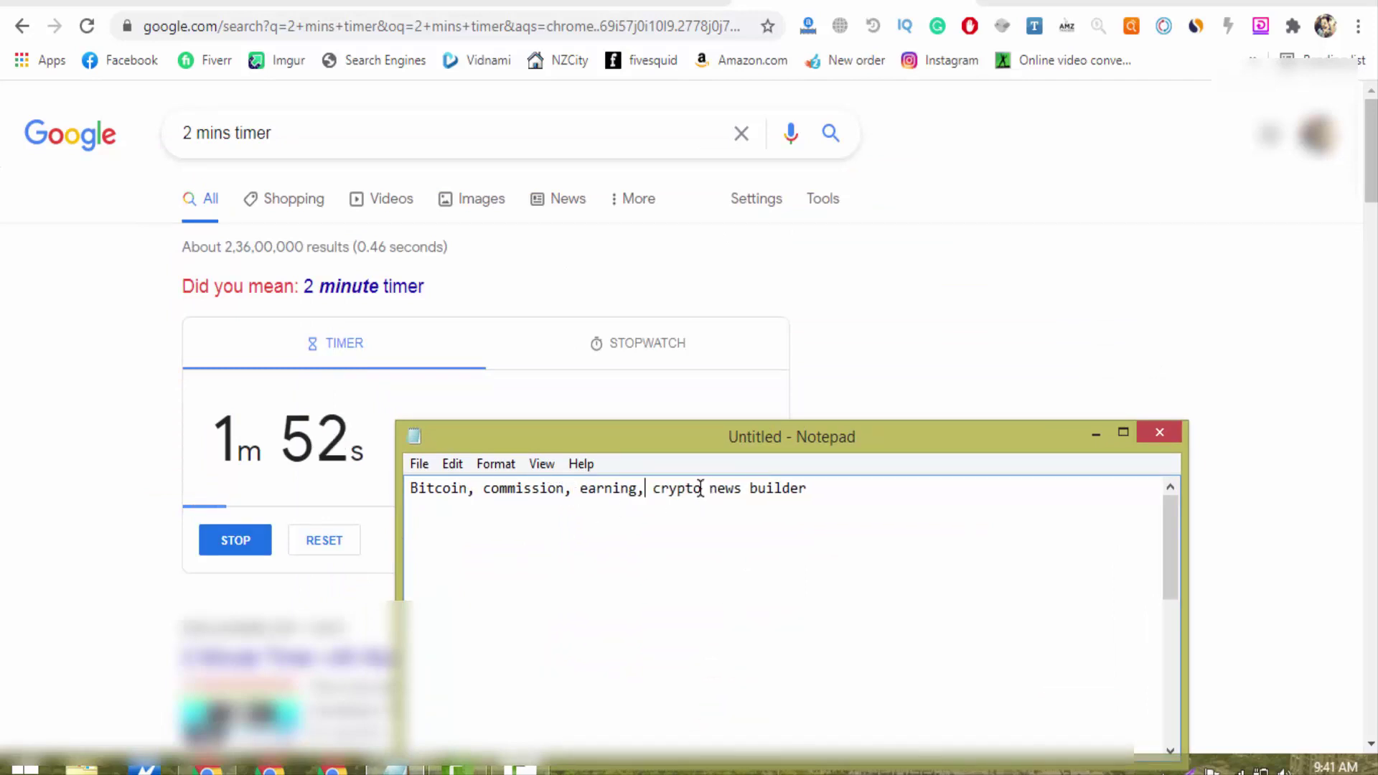
type(",")
left_click(750, 491)
type(",")
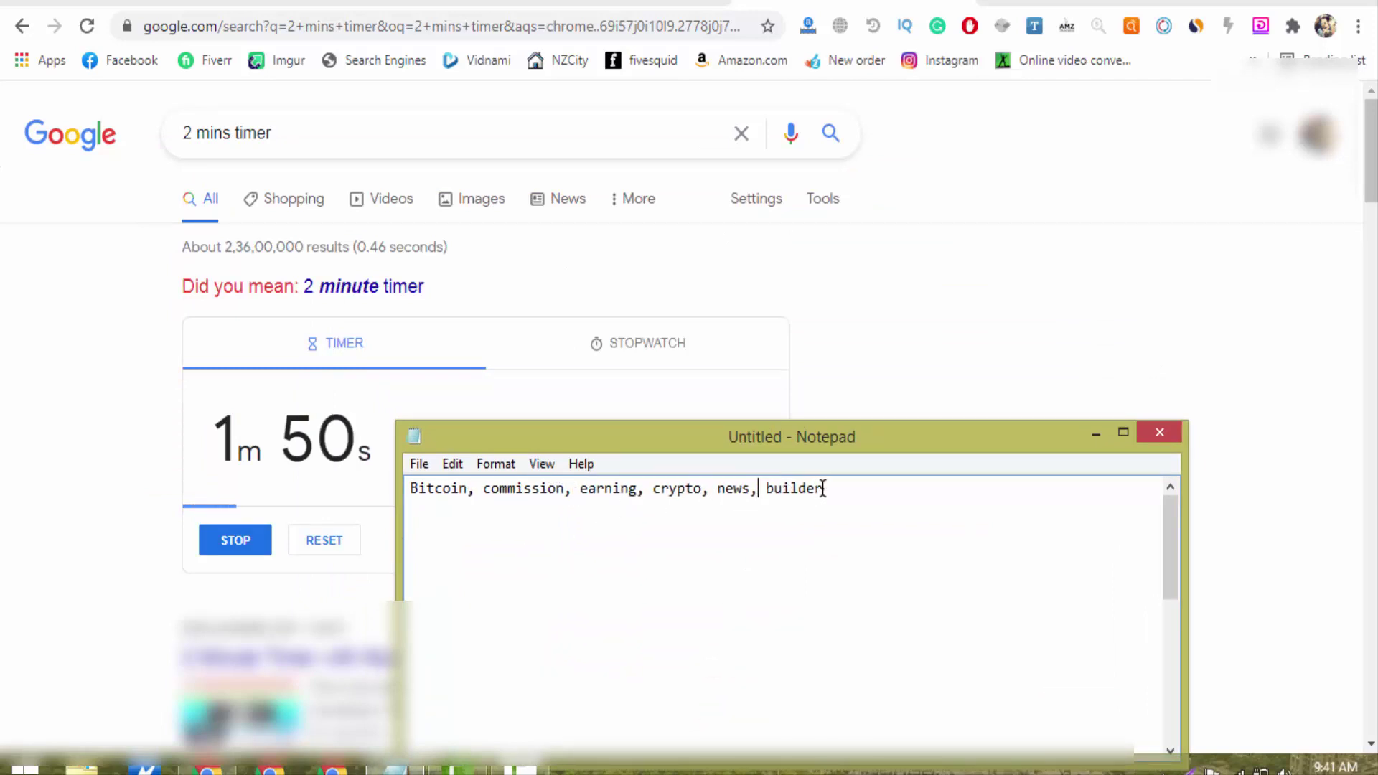
left_click(823, 491)
type(",")
Copy the comma-separated word list and type 'bustnam' in a new browser tab.
left_click_drag(410, 488, 832, 488)
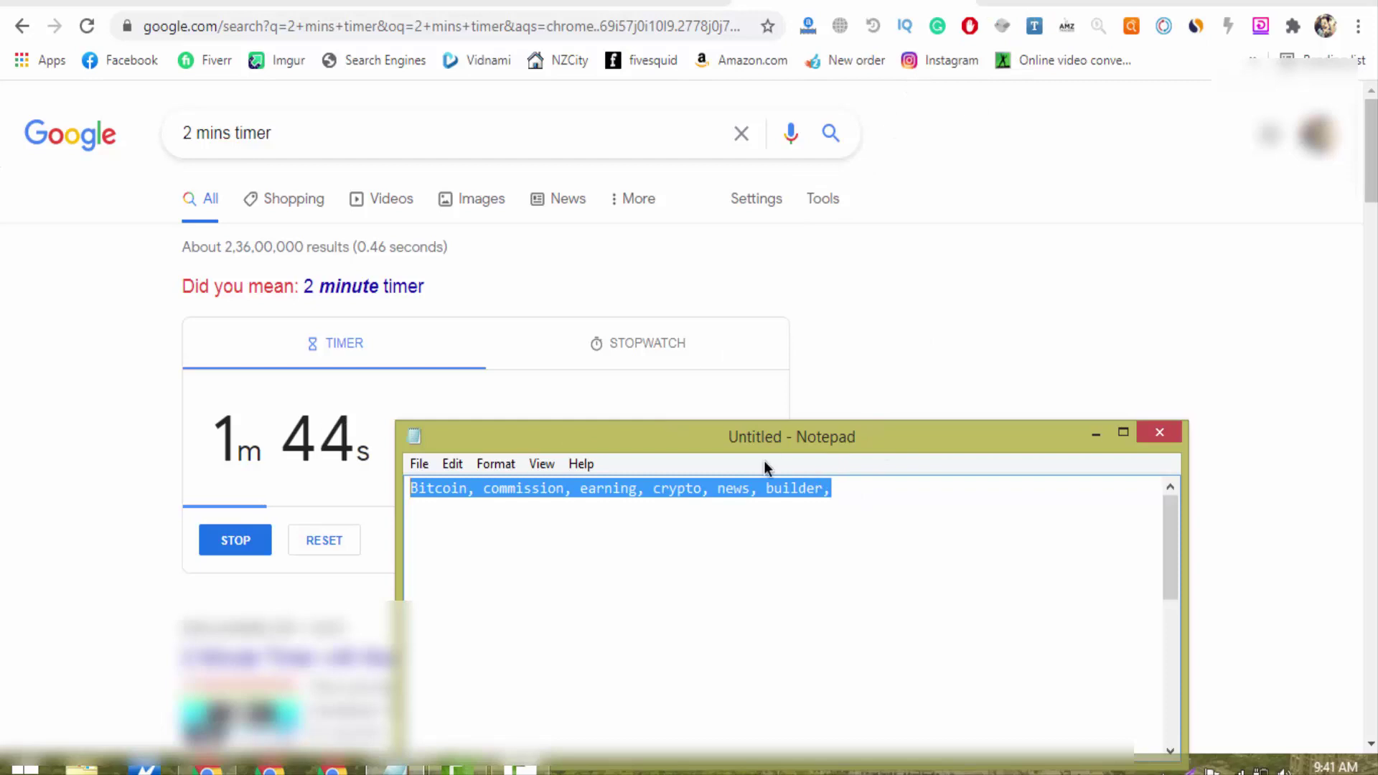
right_click(764, 490)
left_click(813, 257)
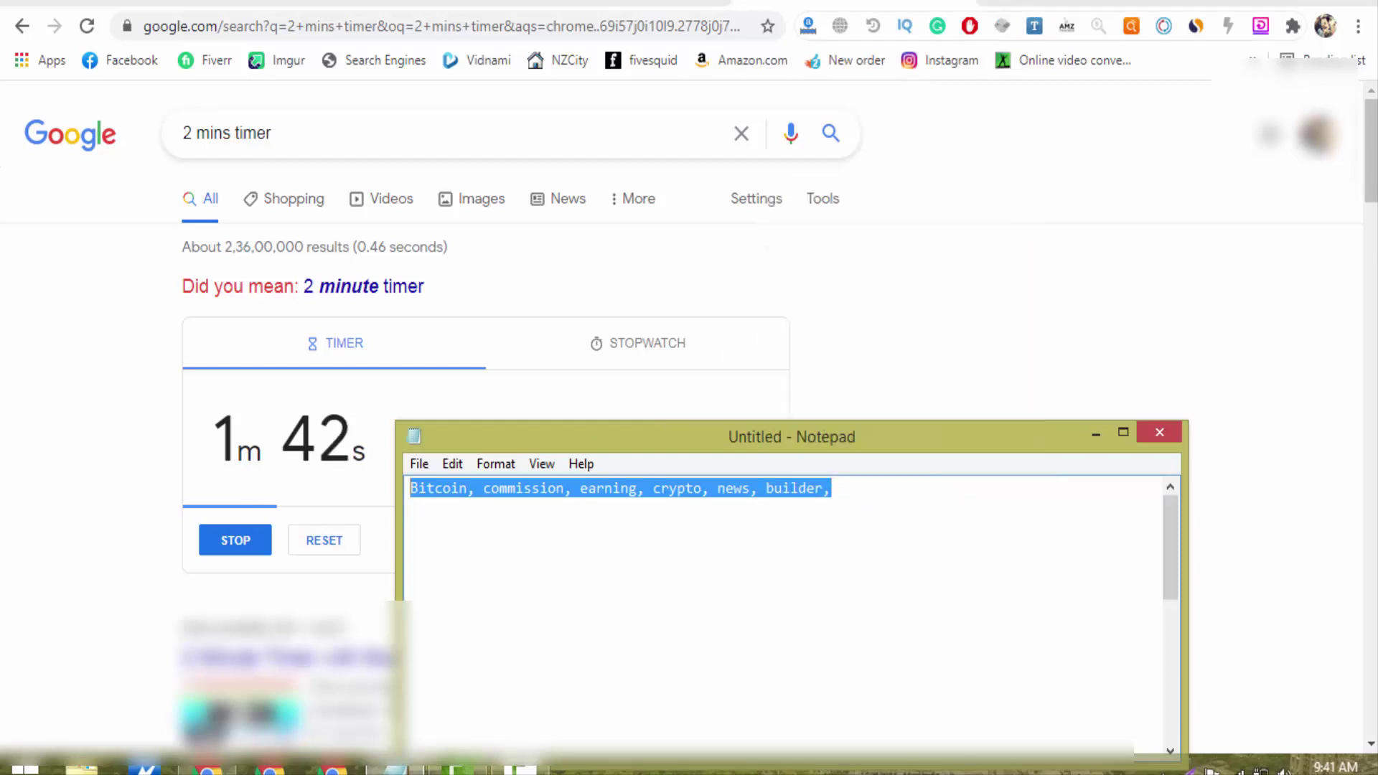
key("alt+Tab")
key("ctrl+t")
type("bustname")
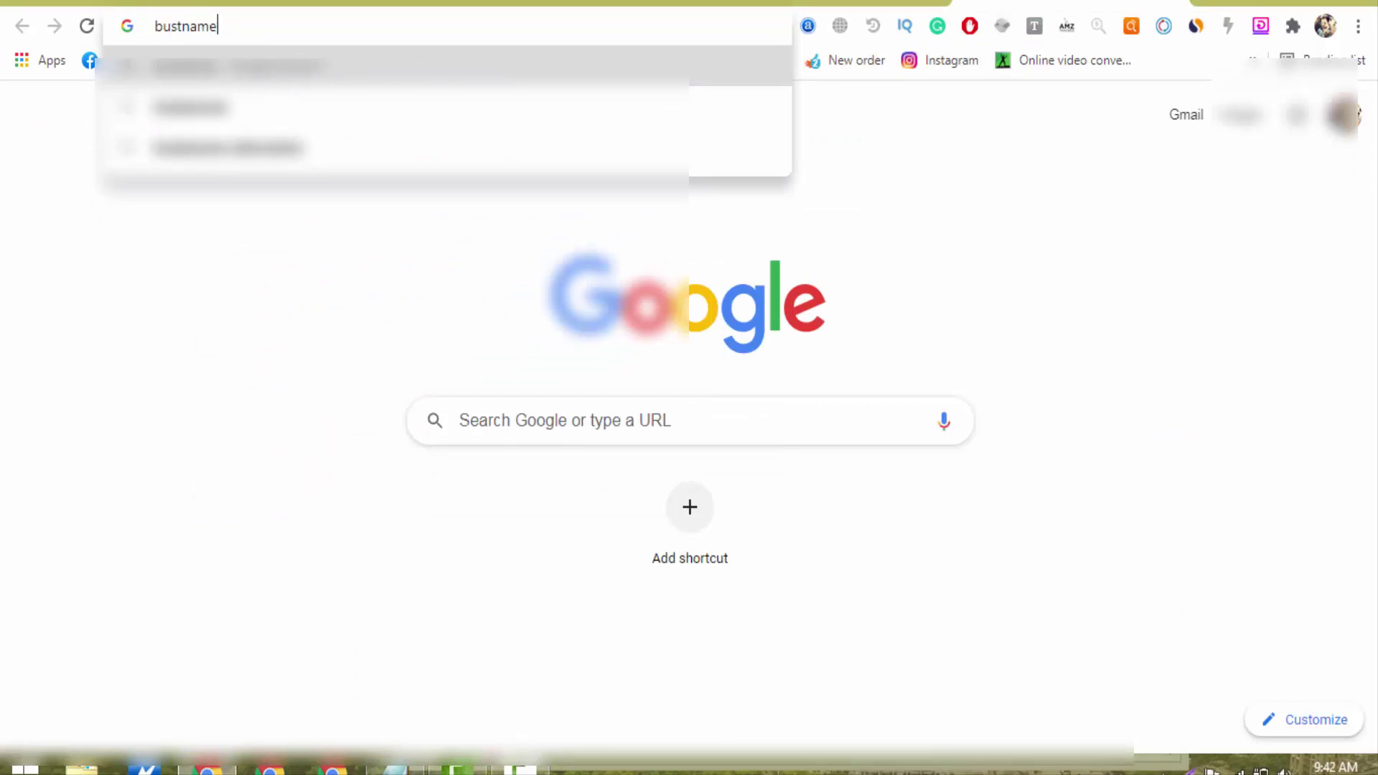
Search Google for bustaname and open the BustAName site in a fresh session.
key("Down")
key("Return")
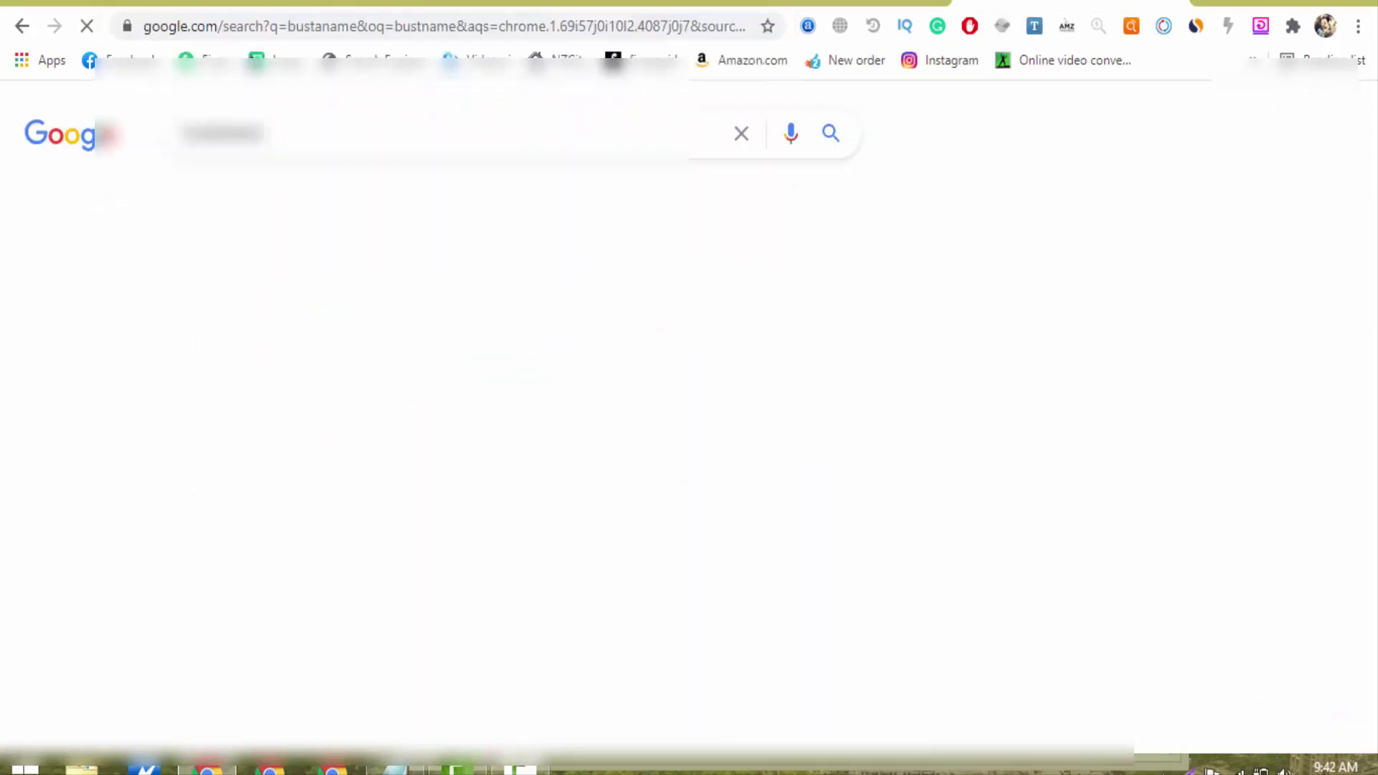
left_click(240, 319)
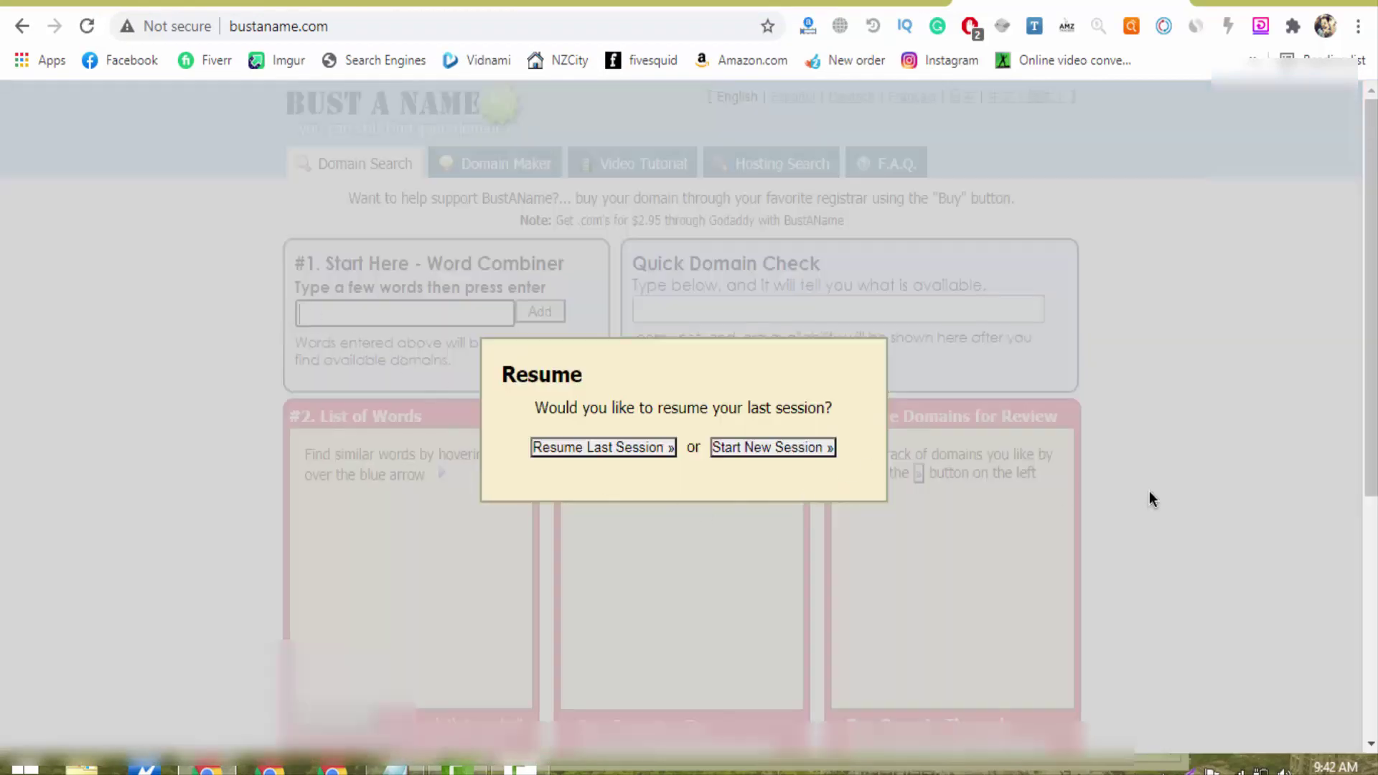
left_click(715, 448)
Add the six pasted words to the Word Combiner and select the ten available domains.
left_click(391, 314)
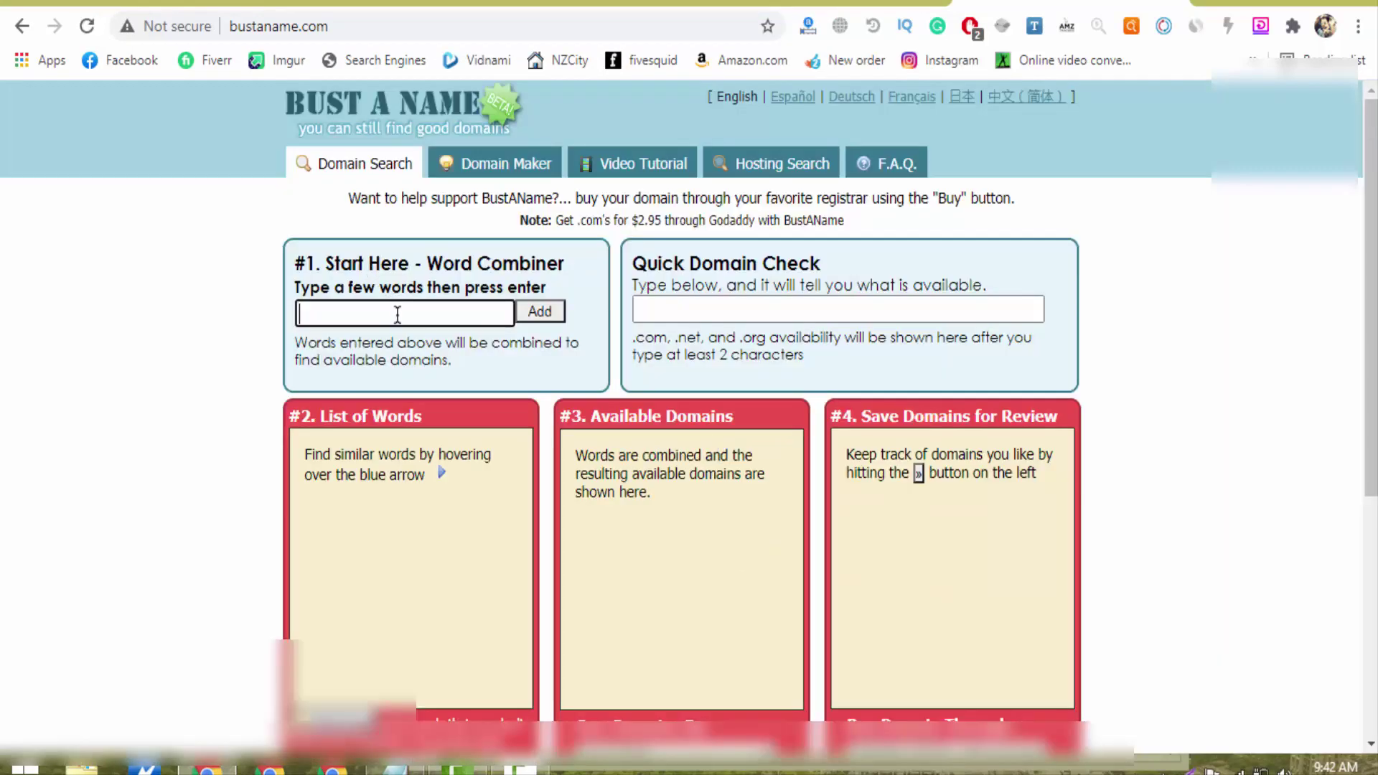
key("ctrl+v")
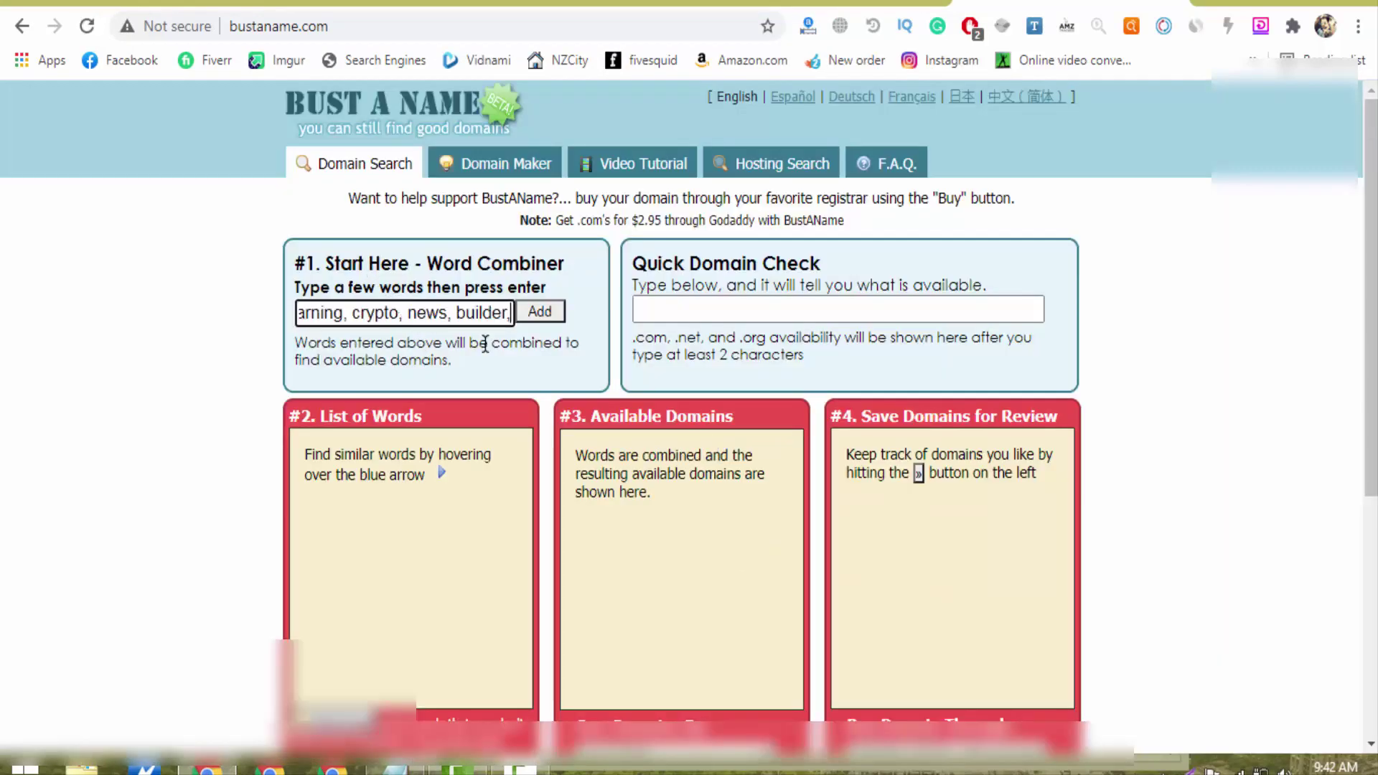
left_click(541, 313)
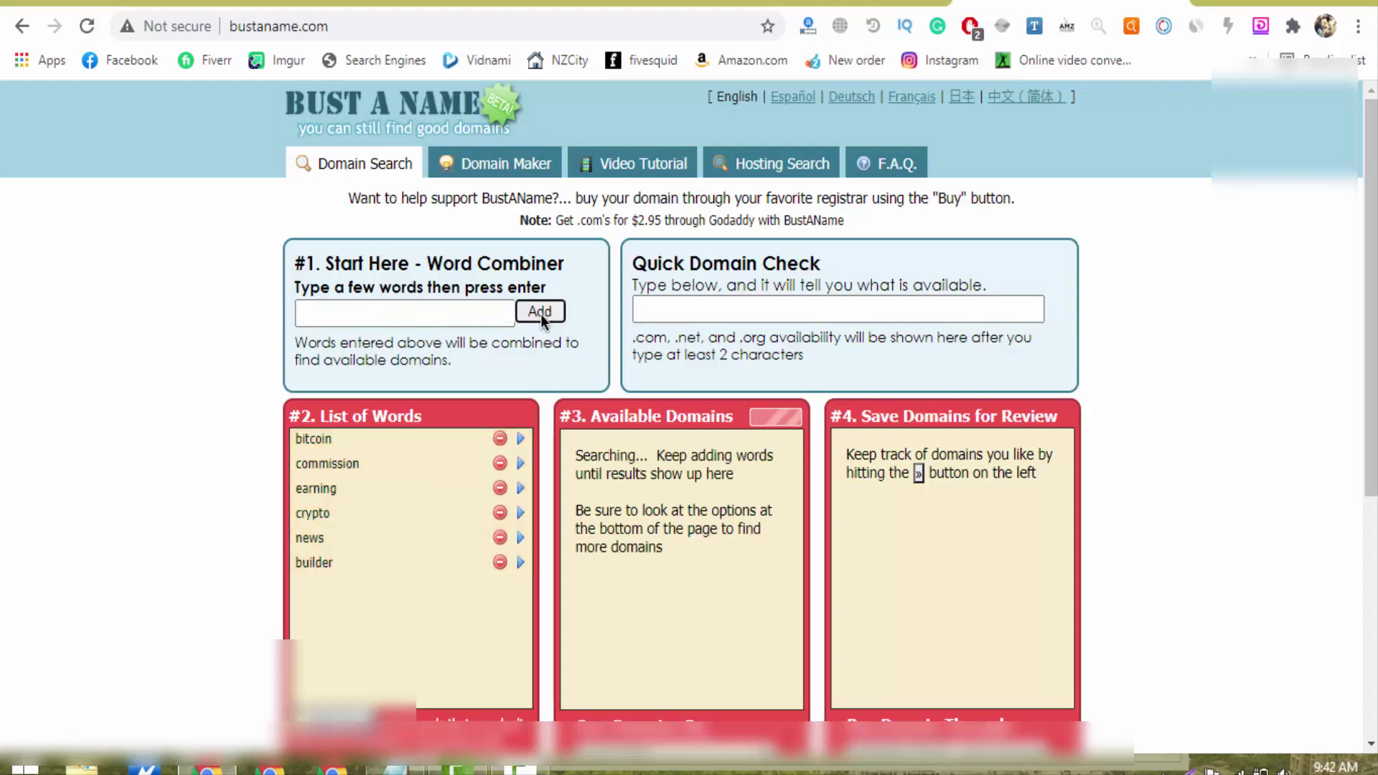
scroll(764, 614, "down", 2)
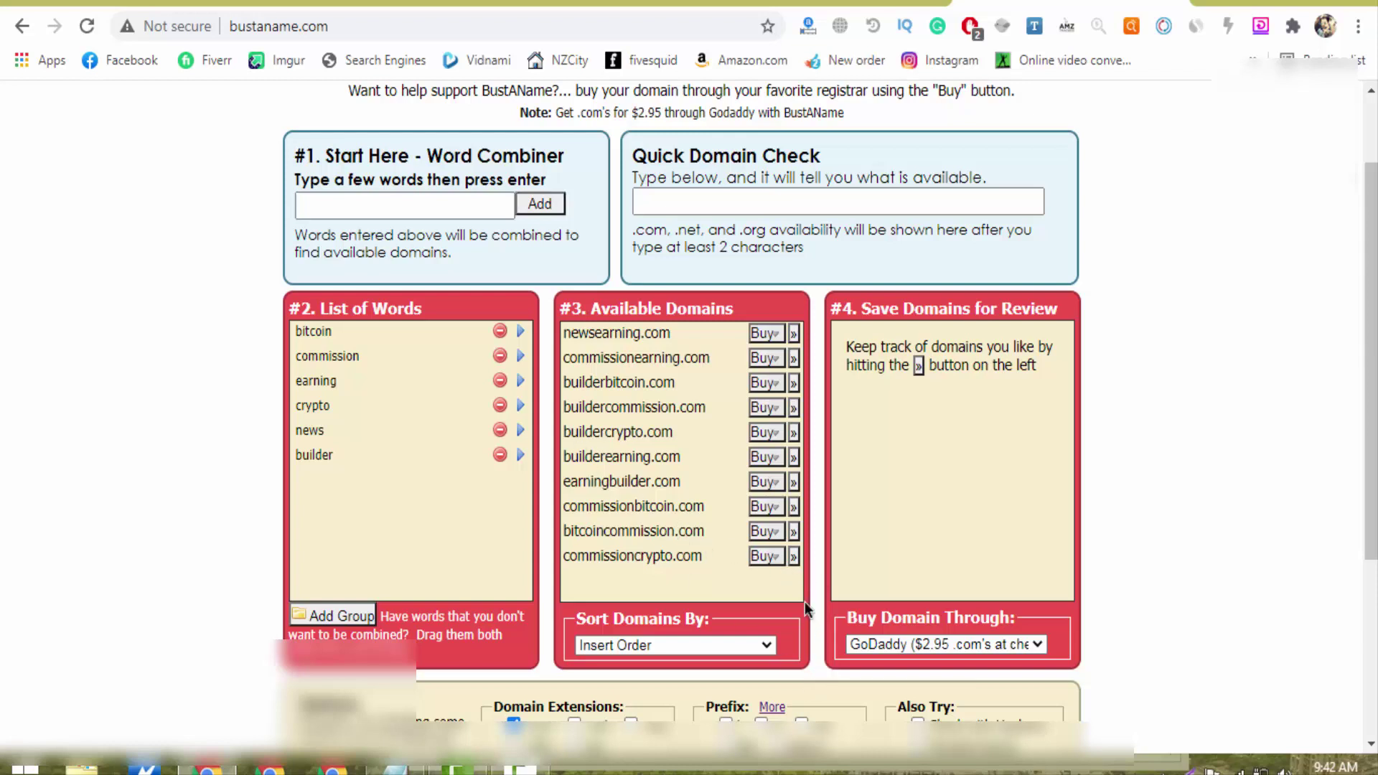
left_click_drag(804, 602, 522, 412)
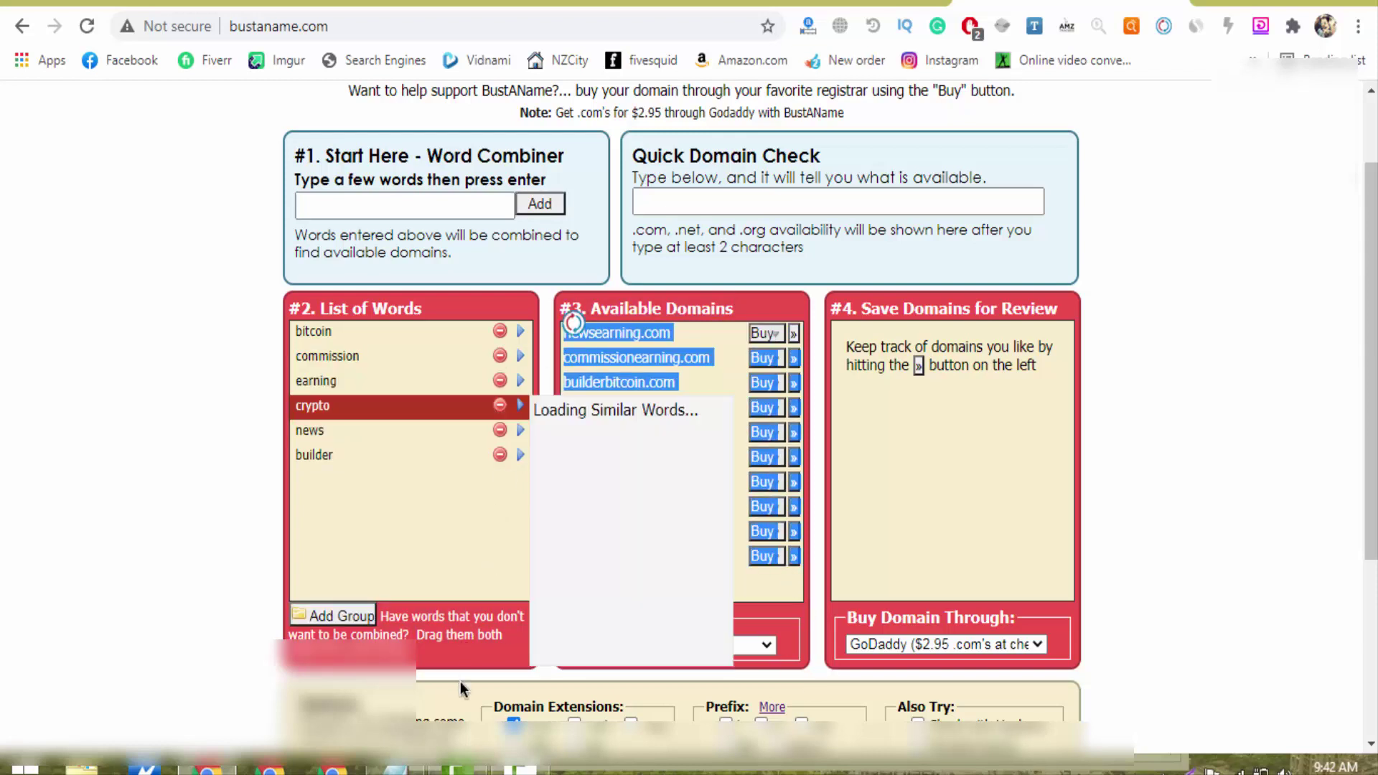
Paste the ten domains, commissionearning.com to commissioncrypto.com, into the untitled note and select them.
left_click(394, 768)
key("ctrl+v")
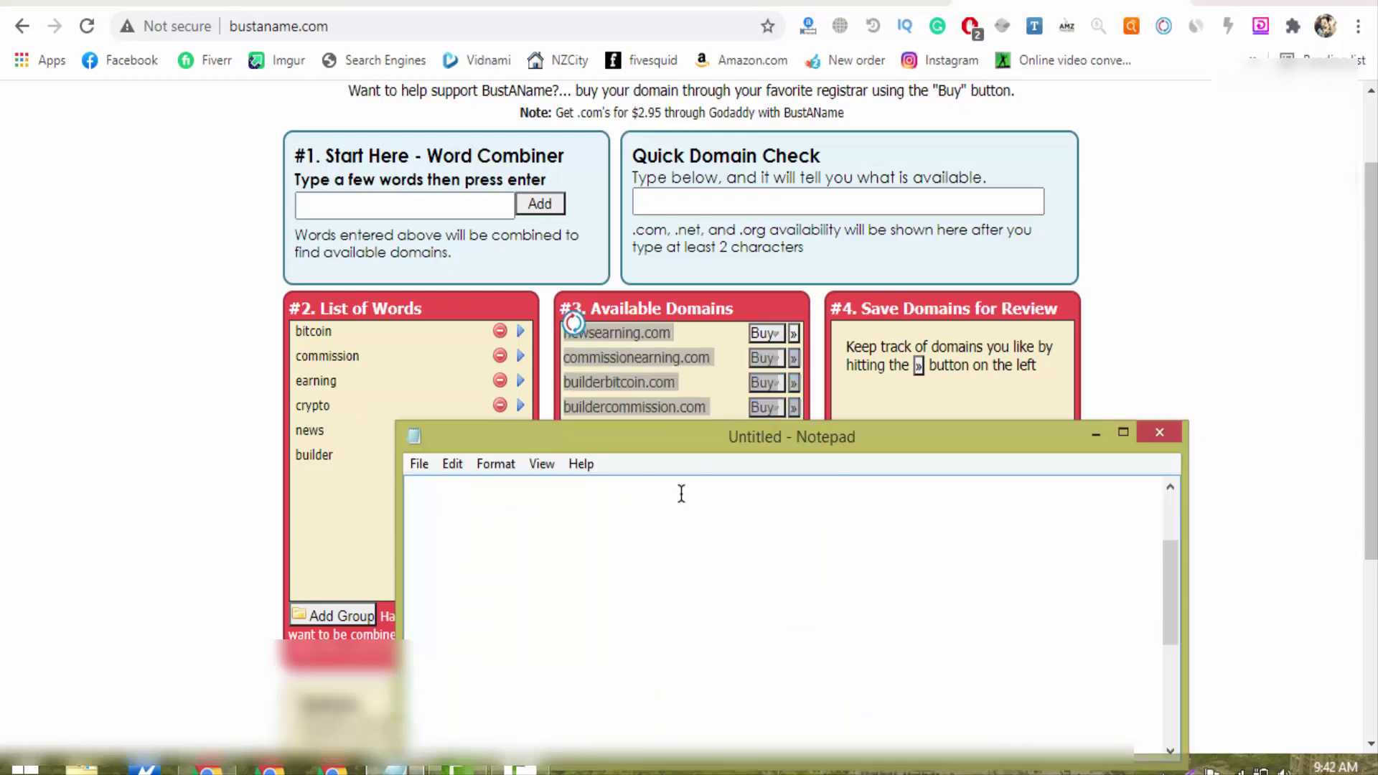
scroll(681, 492, "down", 5)
left_click_drag(674, 439, 996, 291)
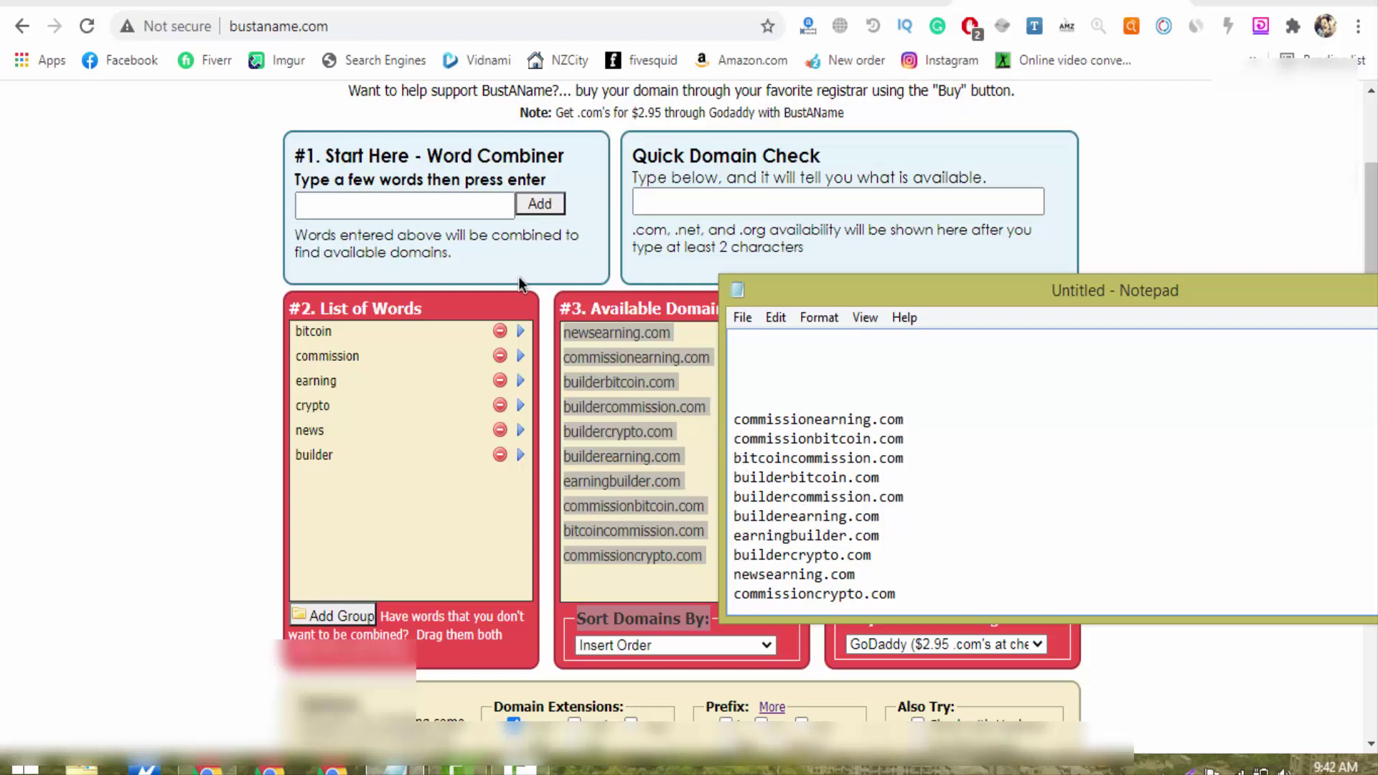
left_click_drag(906, 594, 733, 554)
left_click_drag(767, 510, 734, 415)
key("ctrl+c")
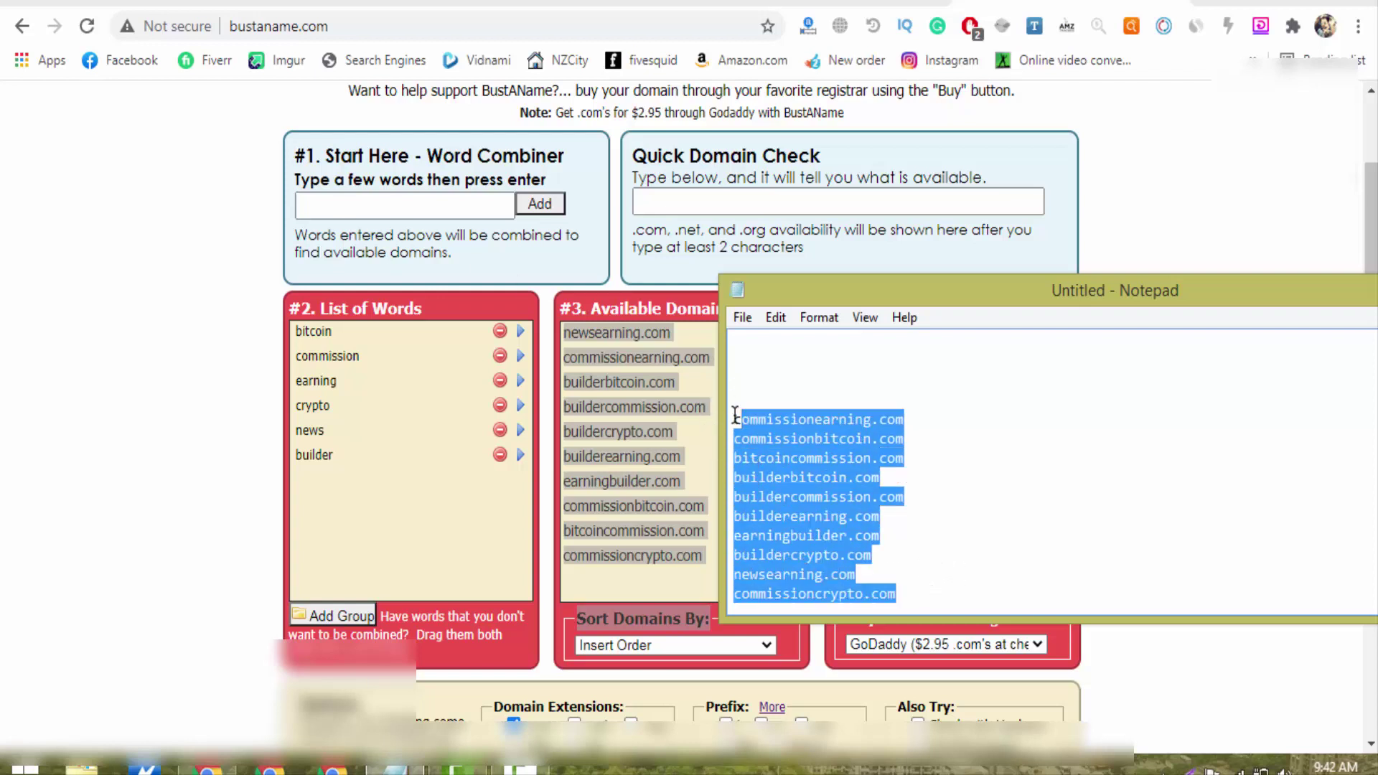
left_click(1298, 4)
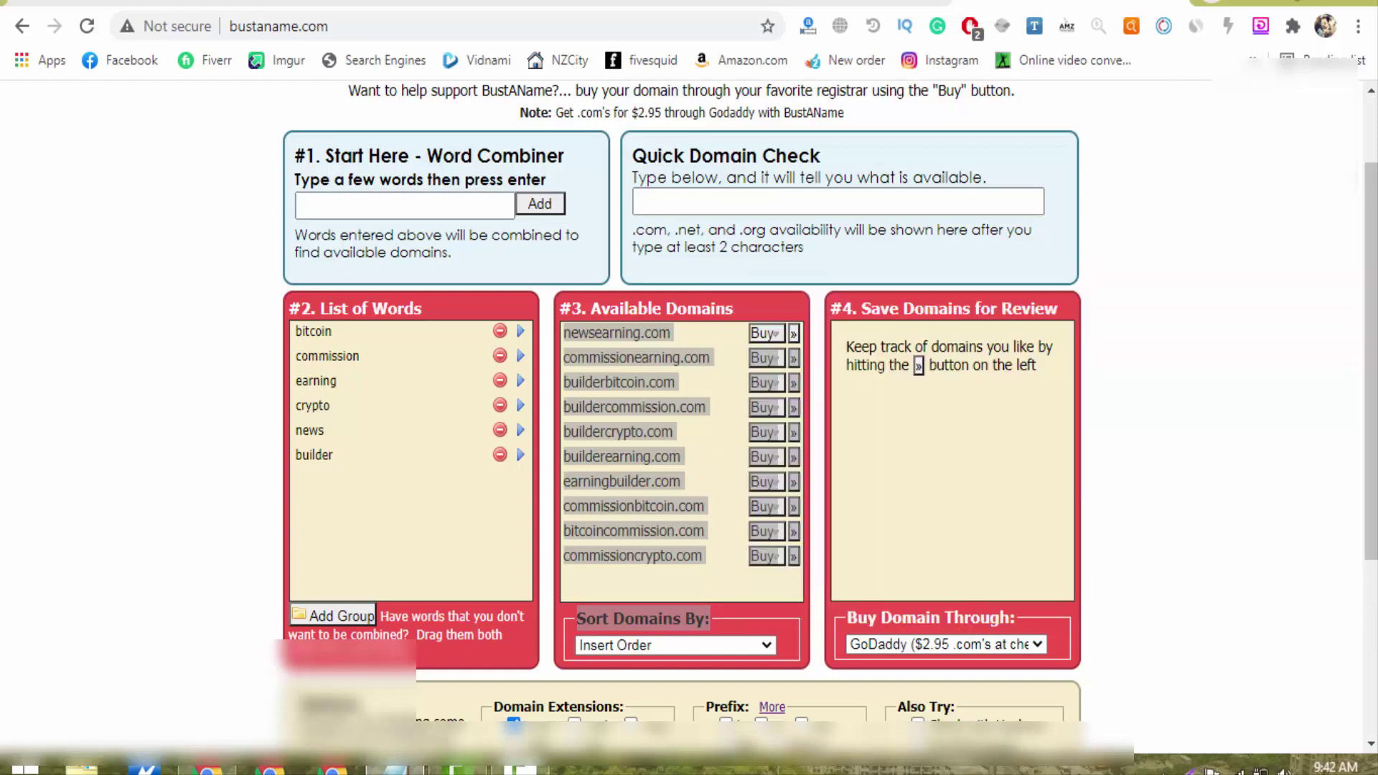
Overwrite the domain text file with the ten domains, save and close it, then return to Chrome.
double_click(556, 32)
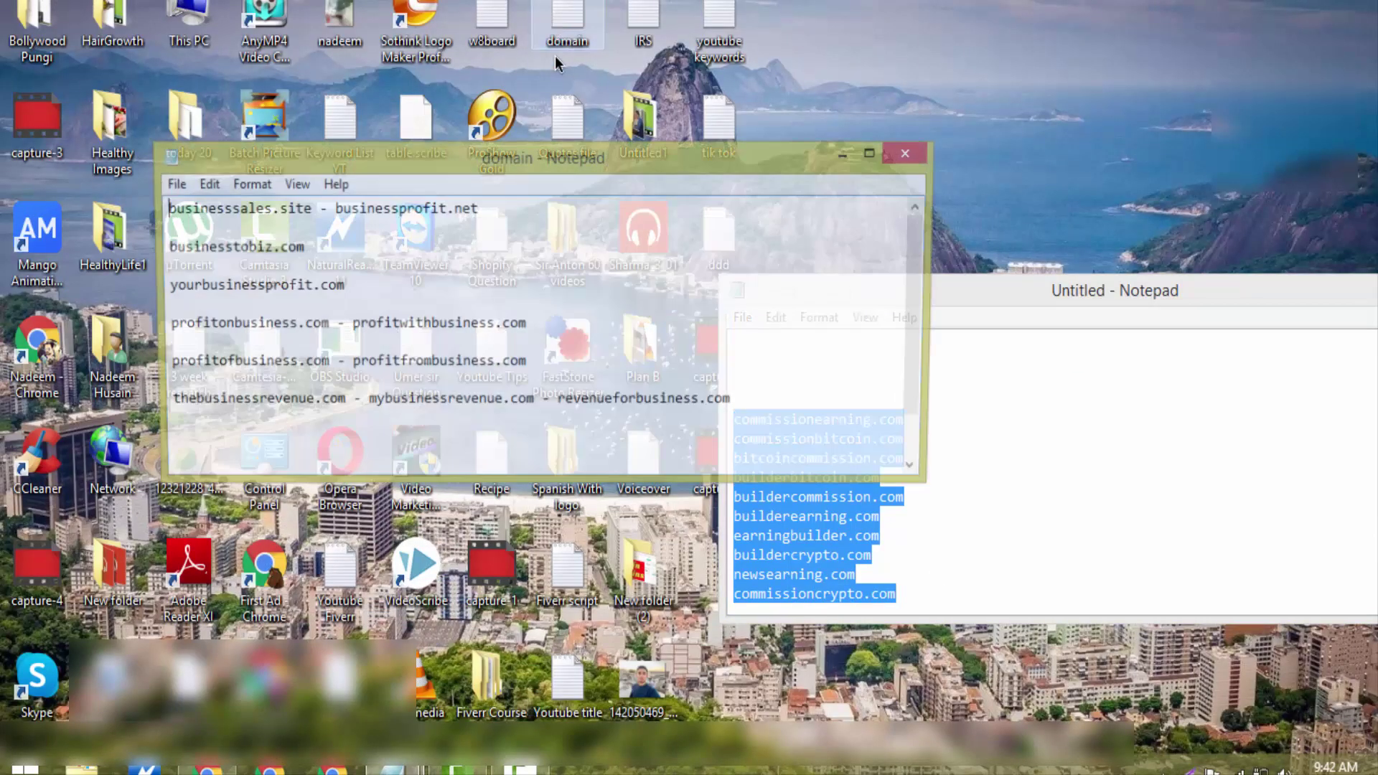
key("ctrl+a")
key("ctrl+v")
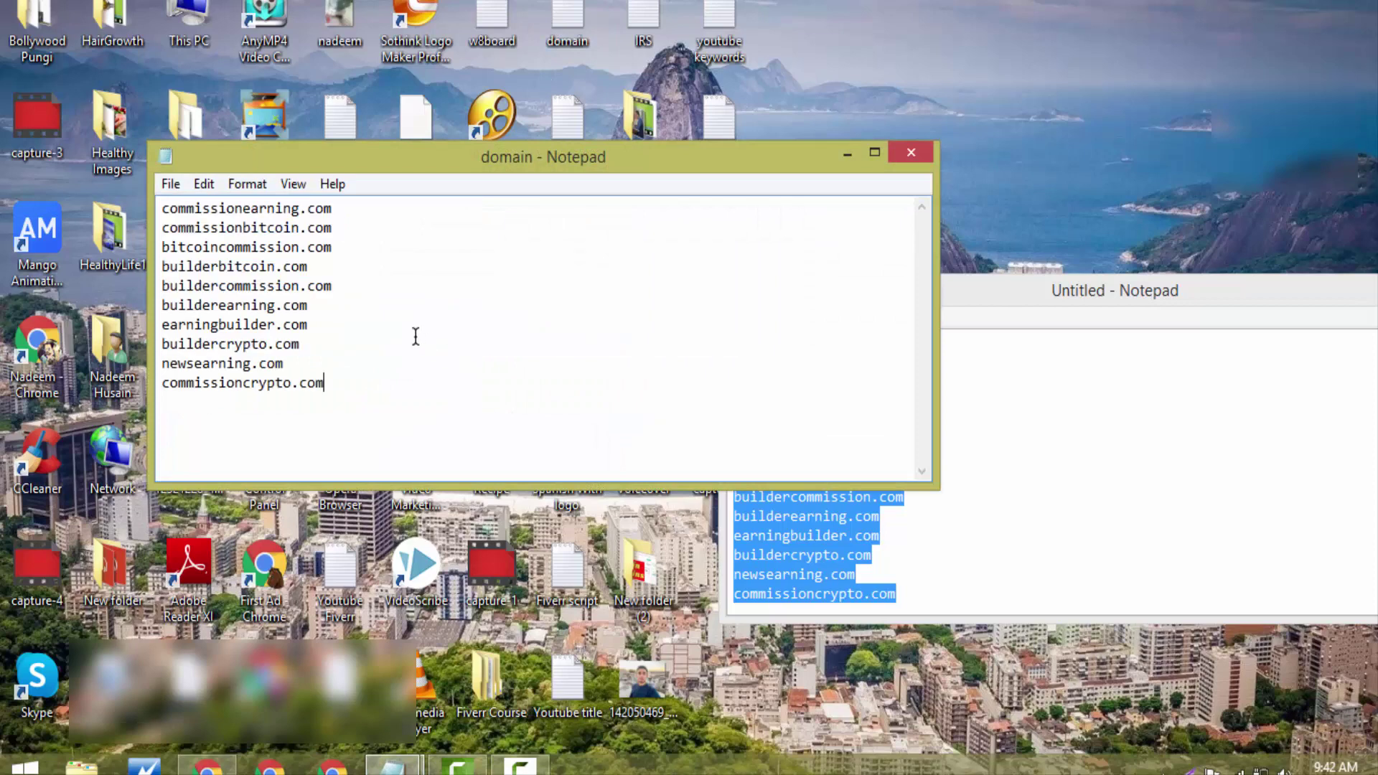
left_click(170, 184)
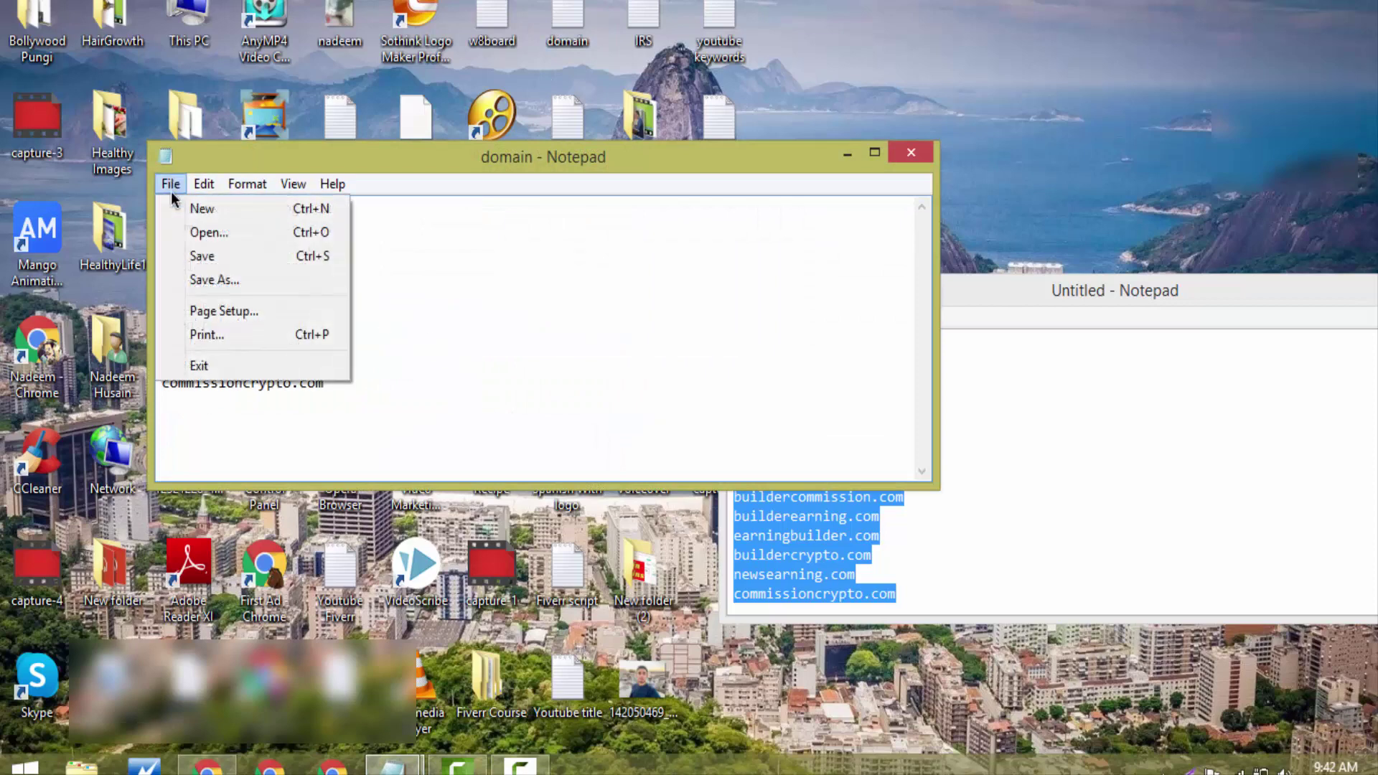
left_click(209, 256)
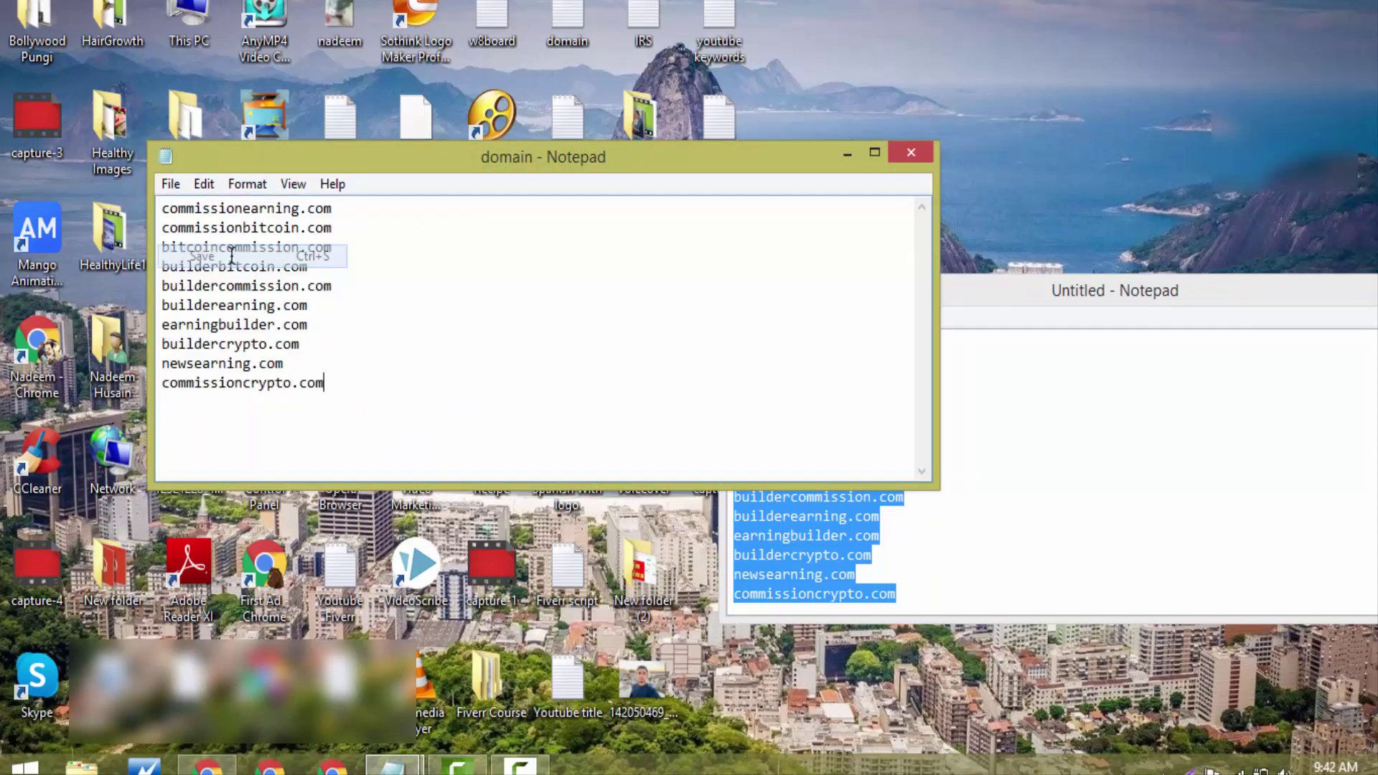
left_click(913, 152)
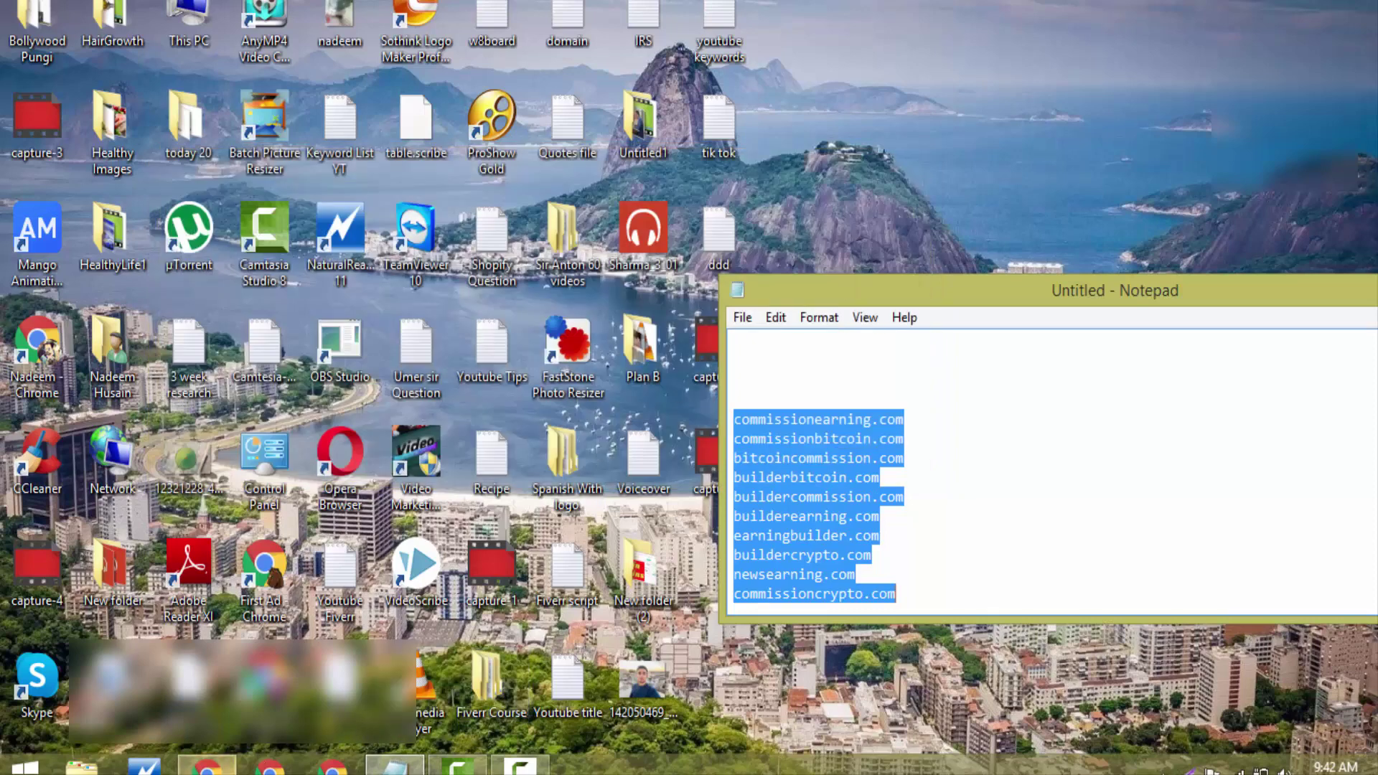
left_click(207, 765)
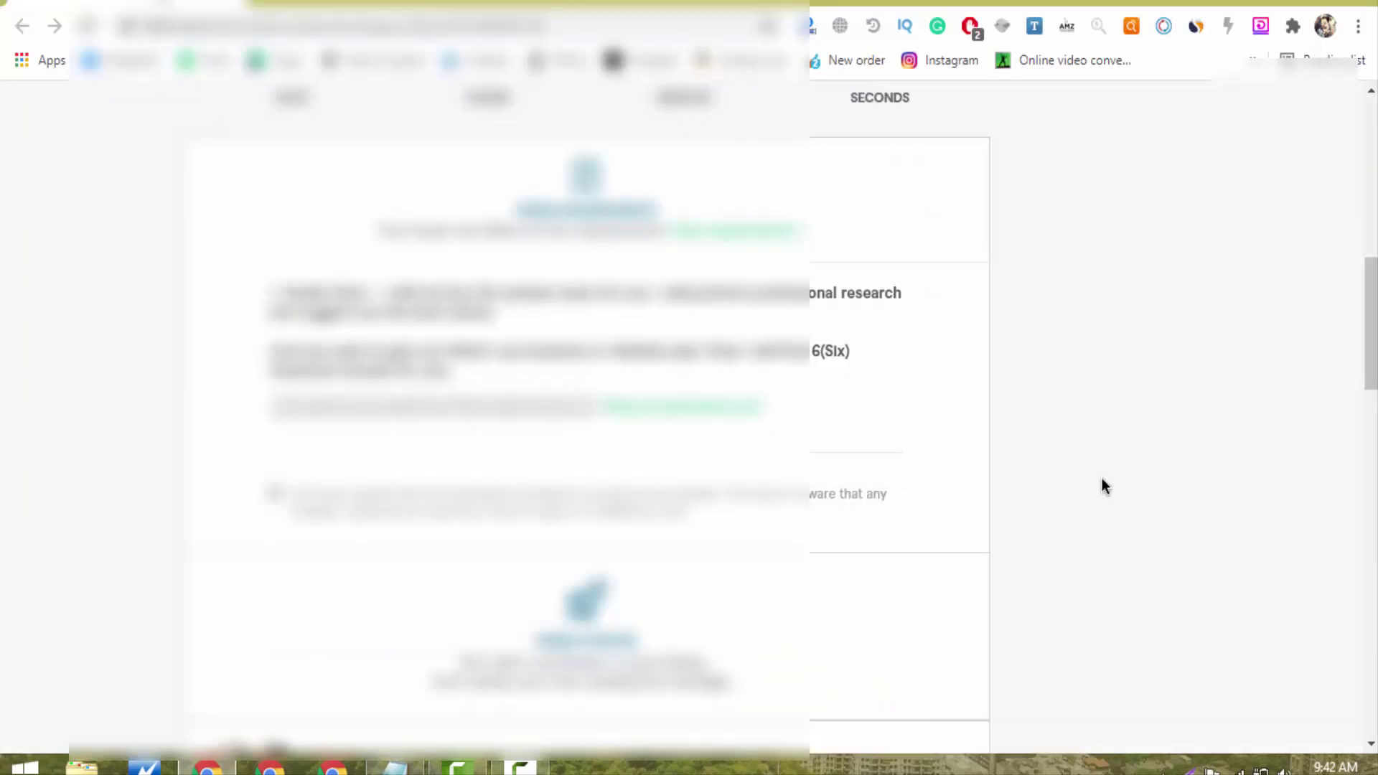
scroll(1203, 365, "up", 10)
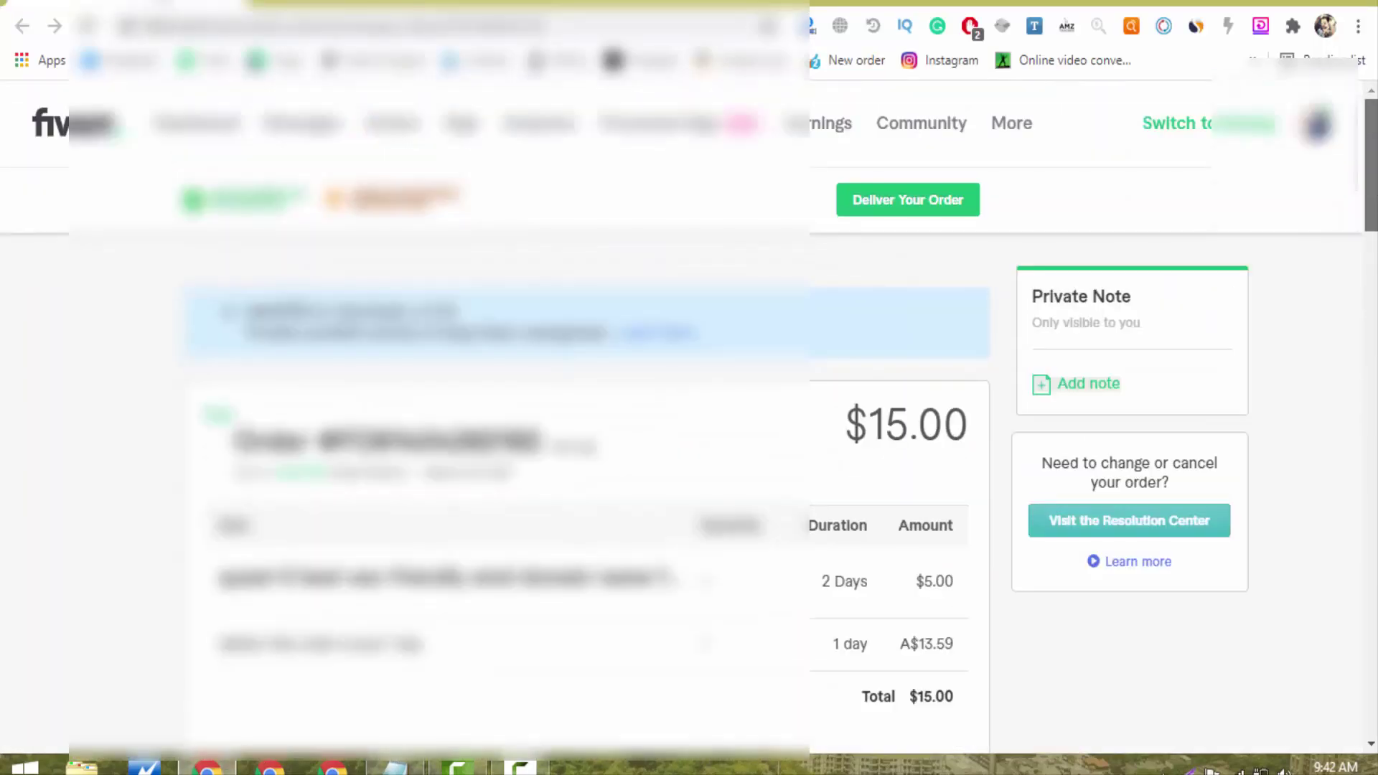
Start the order delivery and upload domain.txt as the delivered work.
left_click(894, 204)
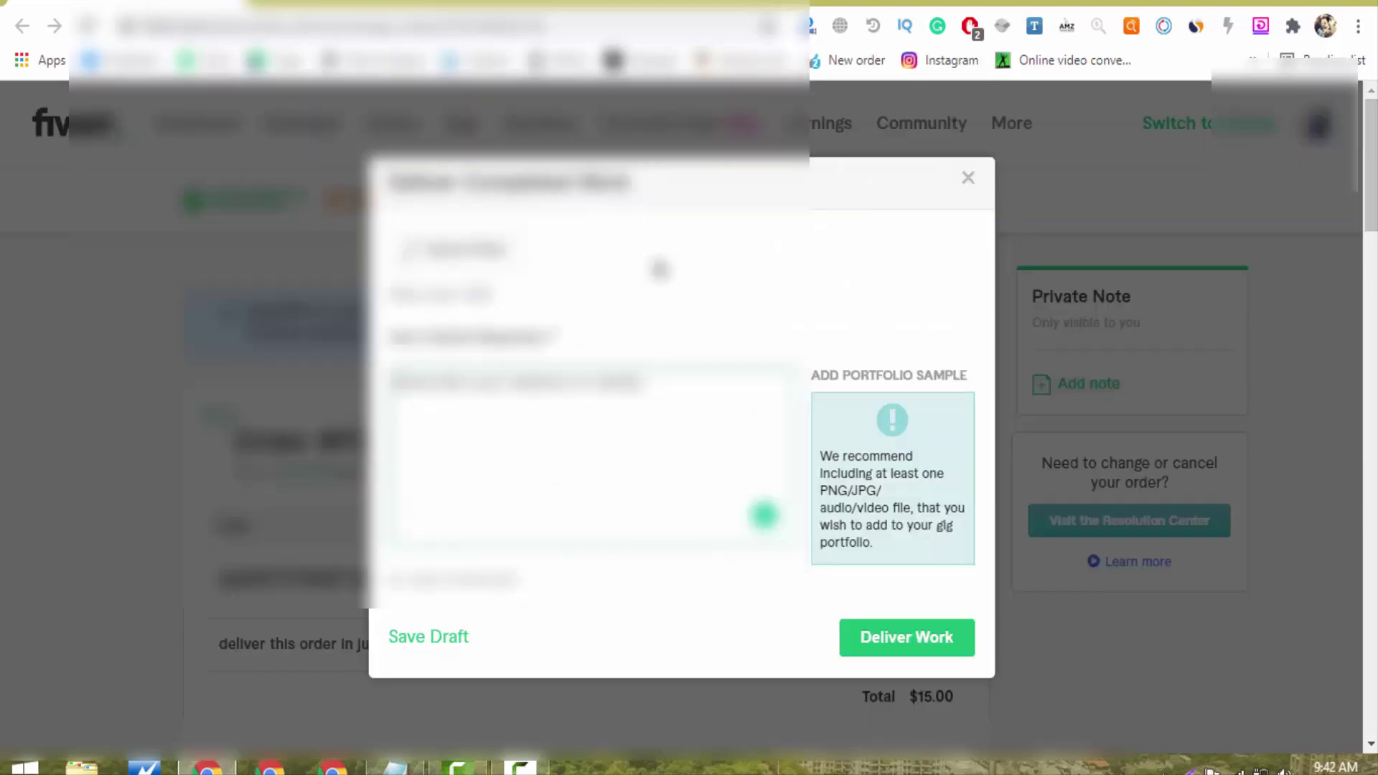
left_click(454, 264)
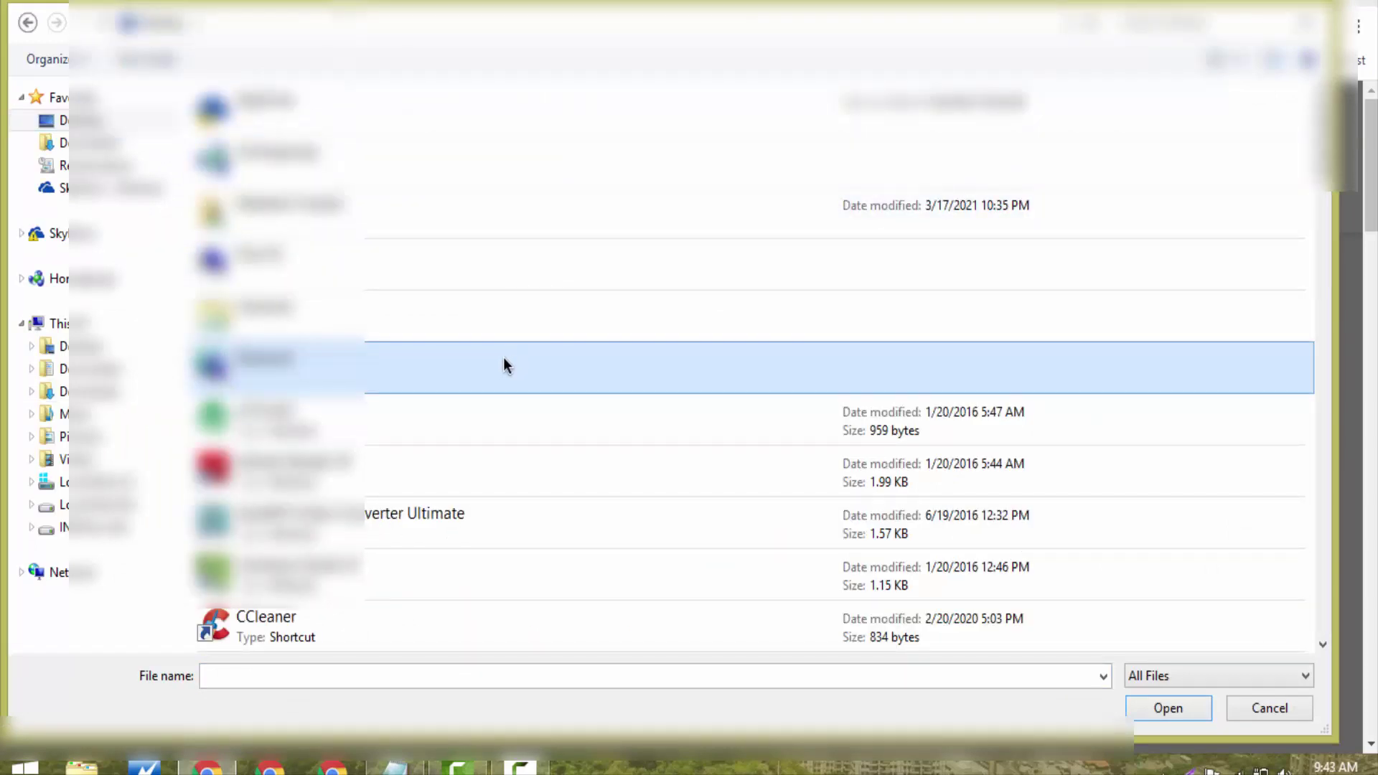
key("d")
left_click(298, 169)
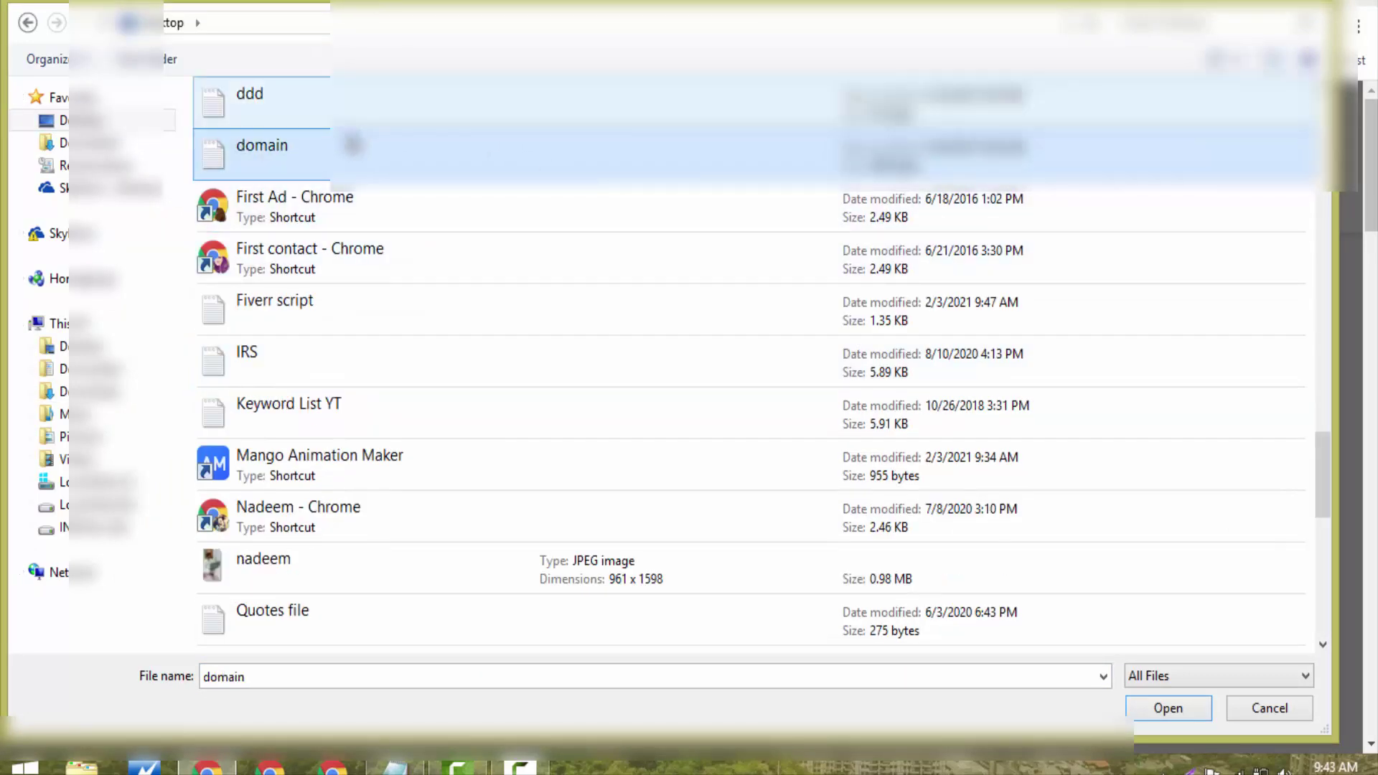
left_click(1166, 703)
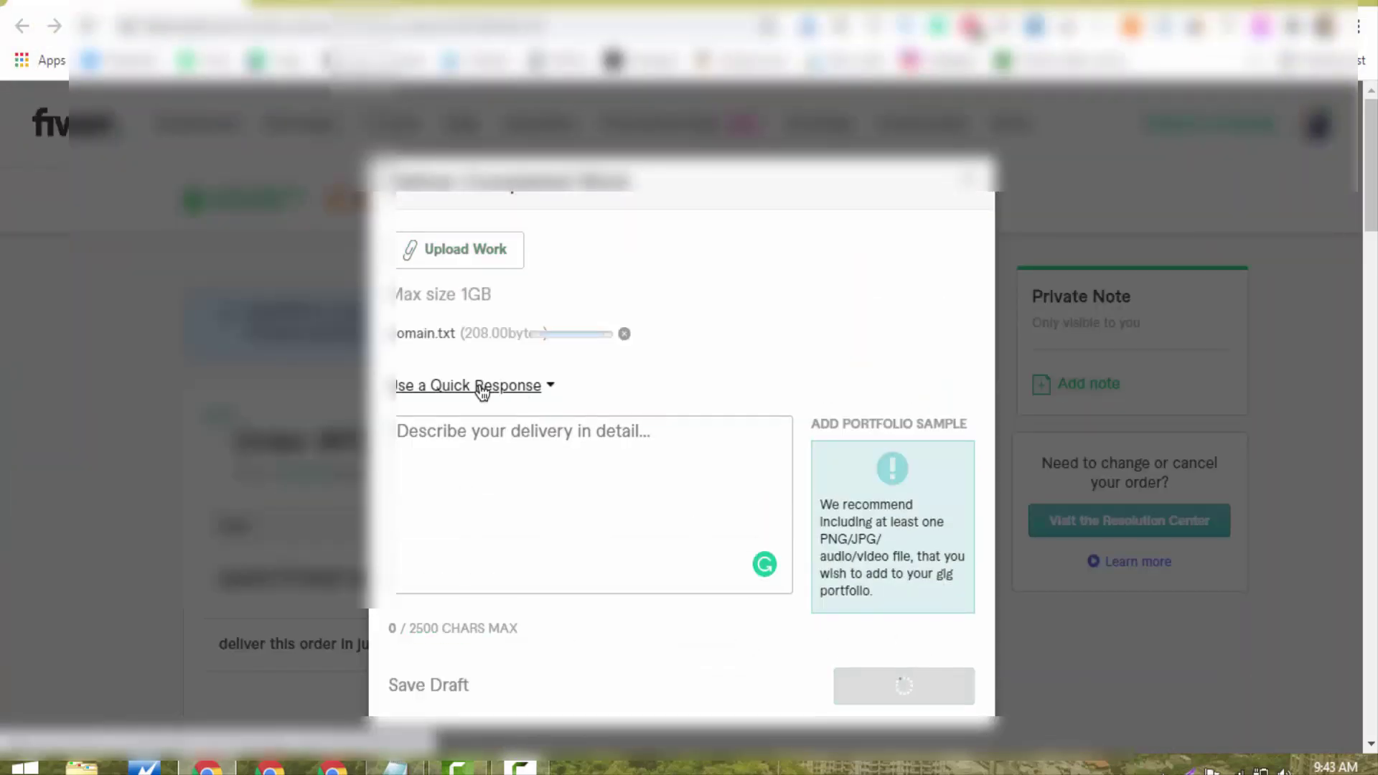
Insert the 'Here is your delivery' quick response and submit the delivery.
left_click(478, 387)
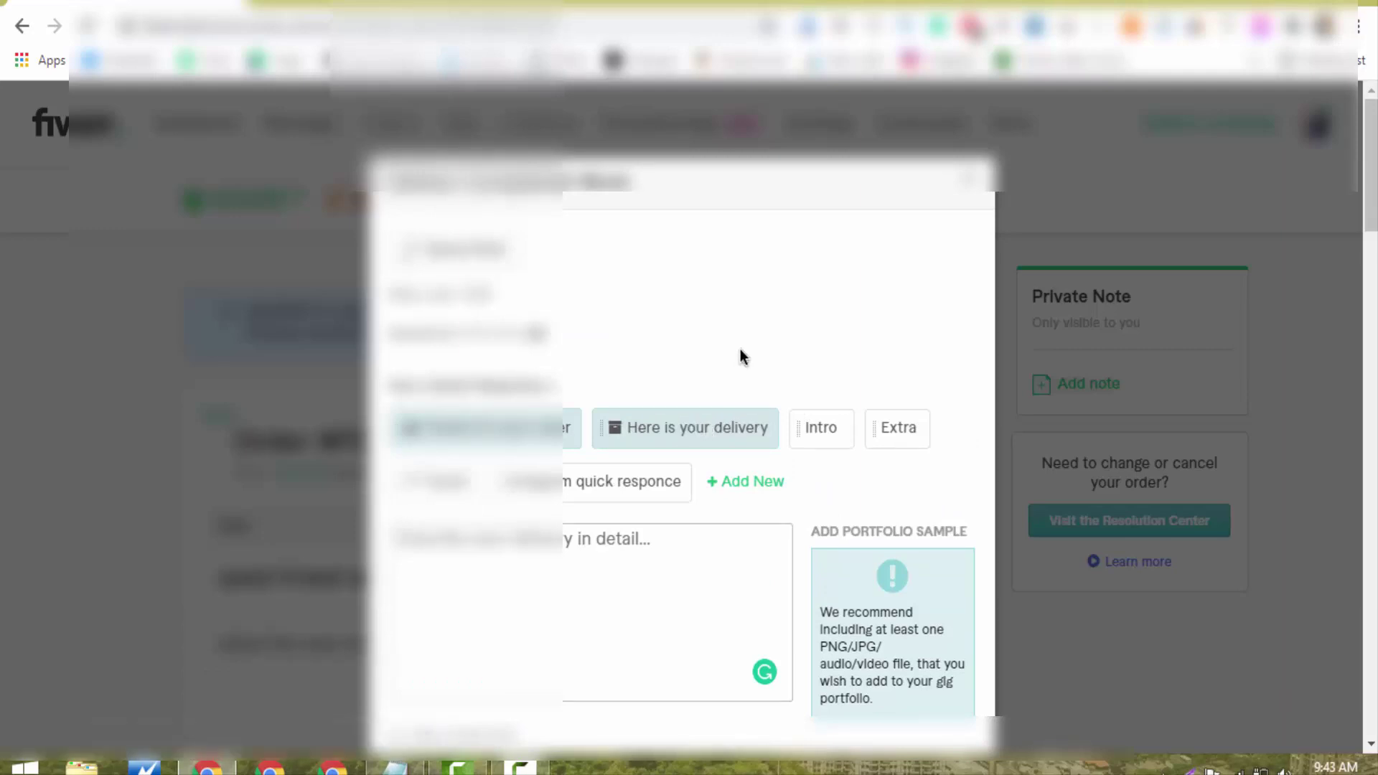
scroll(740, 350, "down", 2)
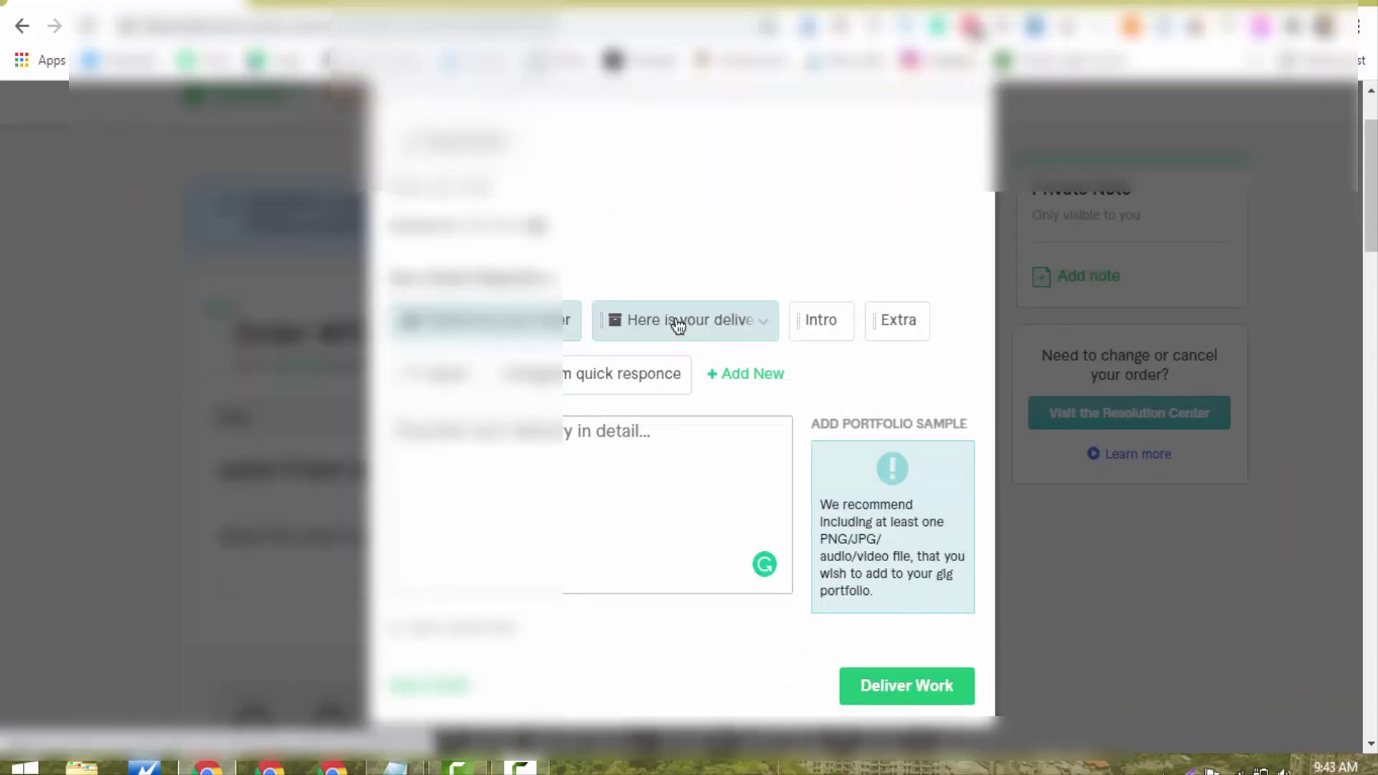
left_click(677, 327)
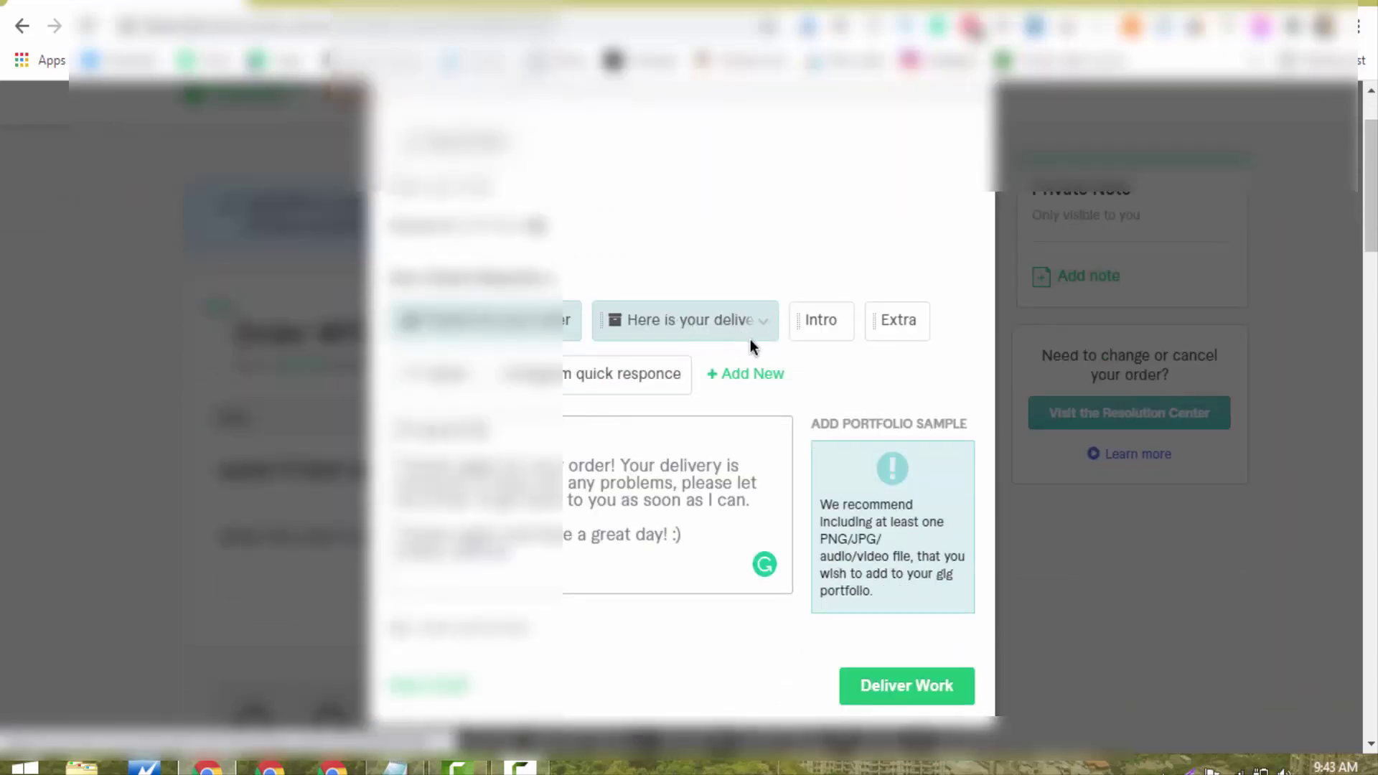
left_click(910, 687)
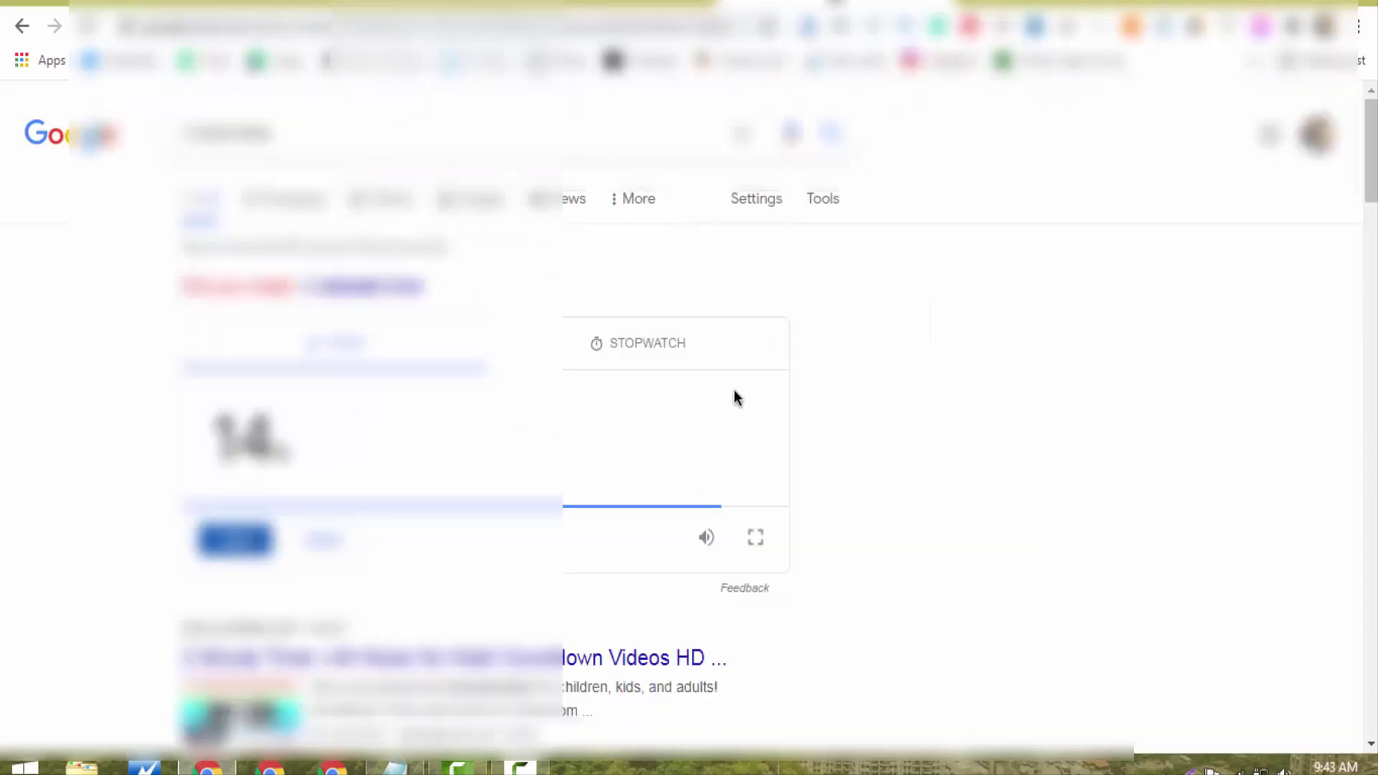
Stop the Google timer, reload the Fiverr order to confirm delivery, then switch to YouTube.
left_click(244, 551)
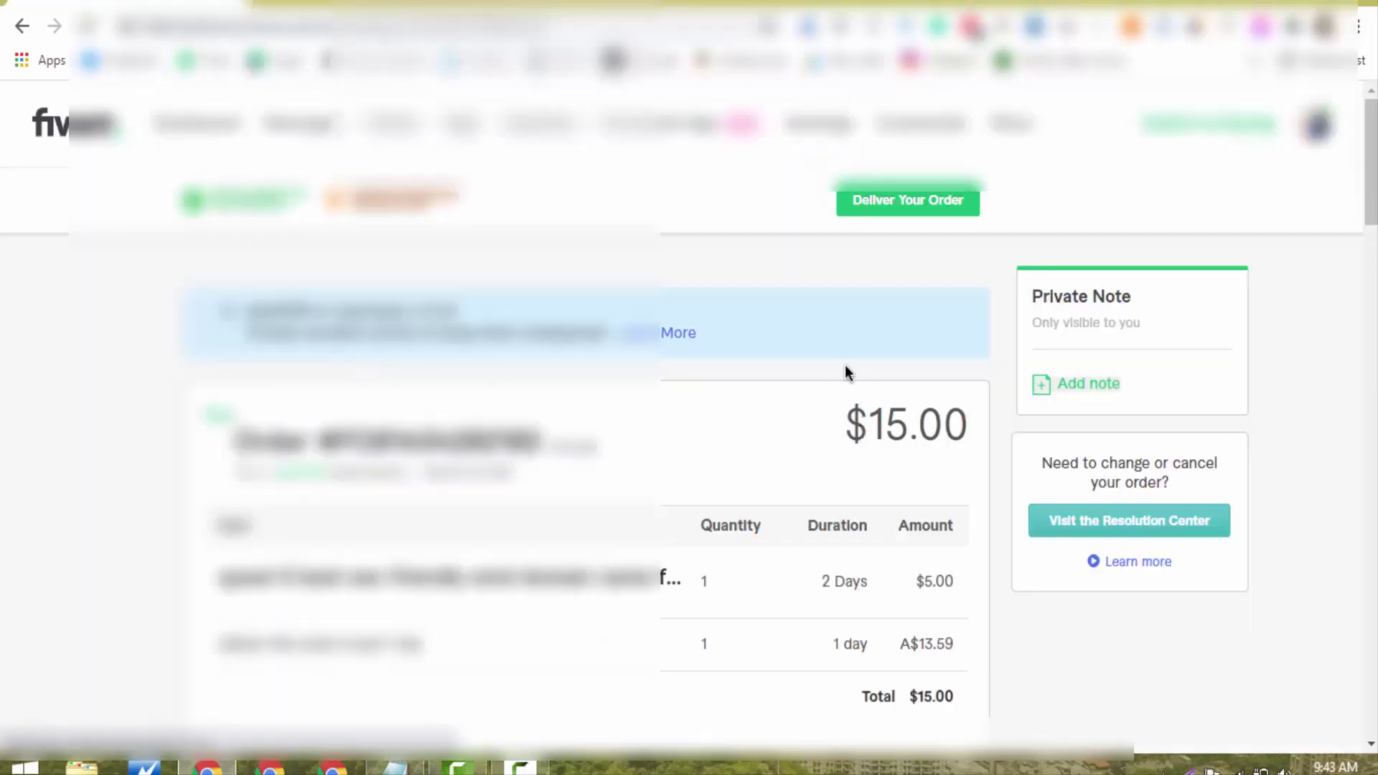
right_click(847, 365)
left_click(894, 431)
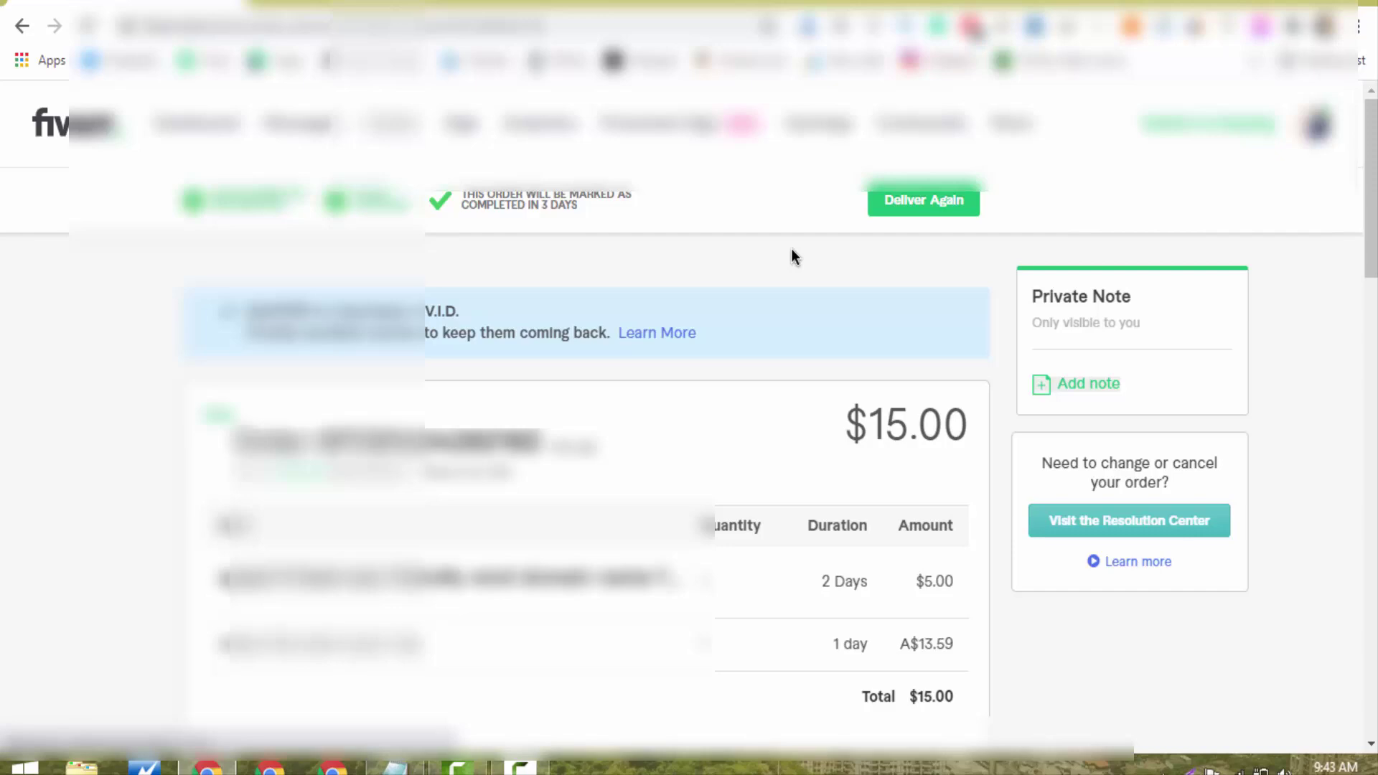
key("ctrl+Tab")
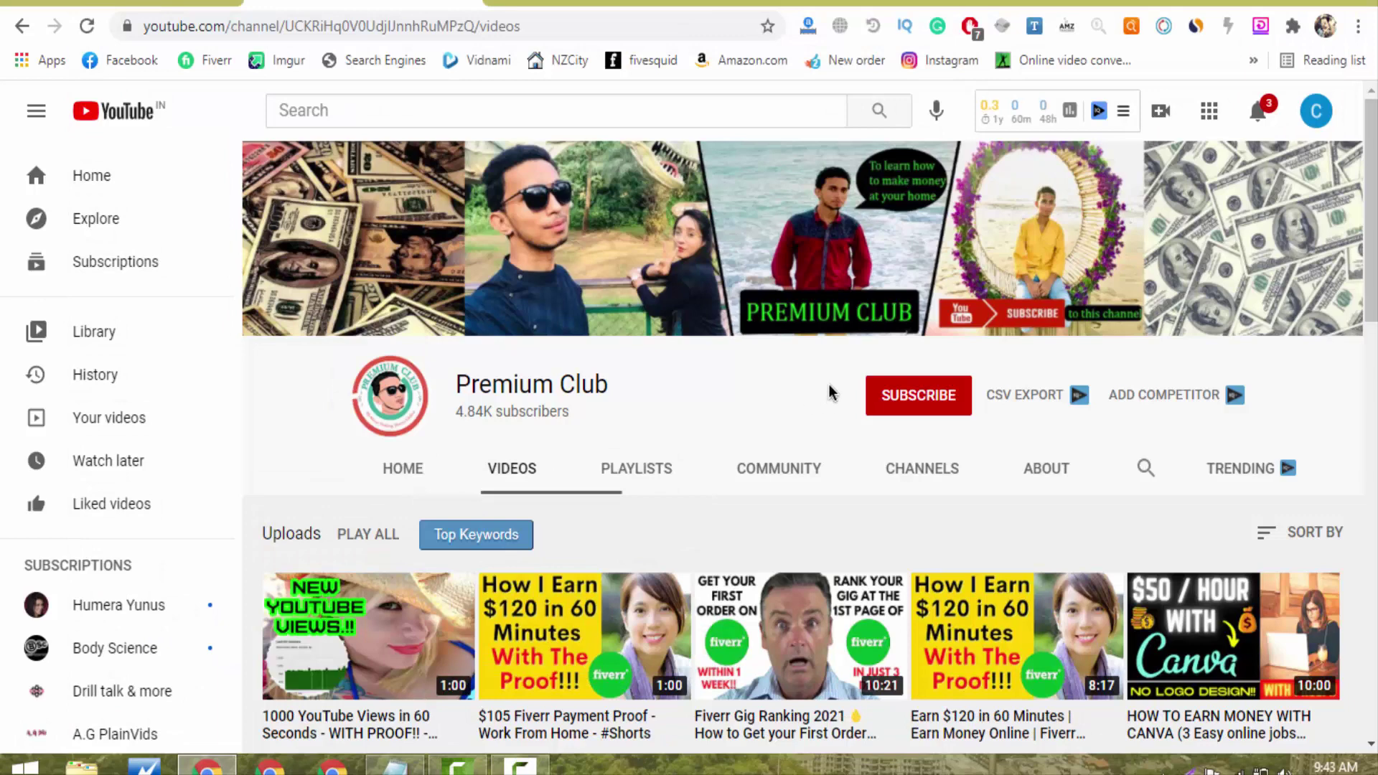
Subscribe to the Premium Club channel with all notifications enabled.
left_click(902, 395)
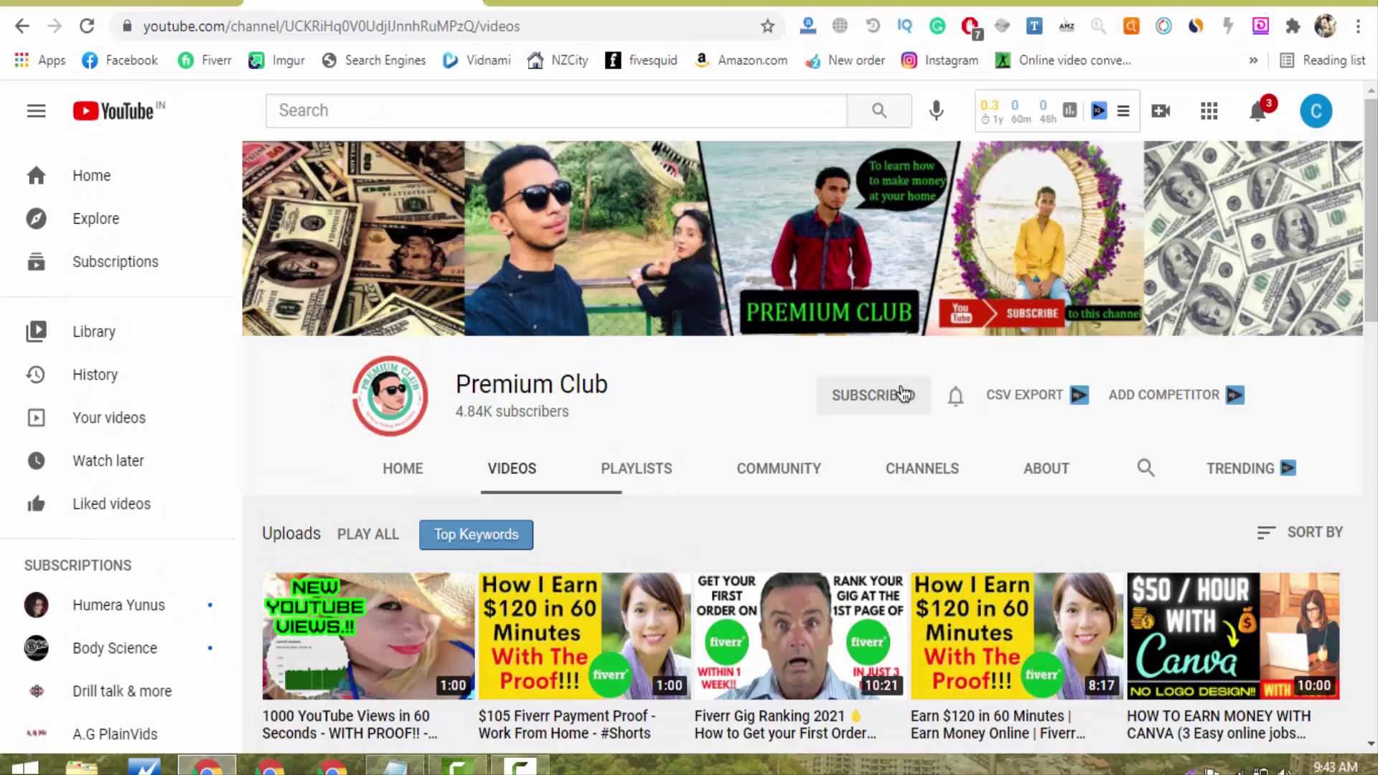
left_click(955, 397)
left_click(960, 443)
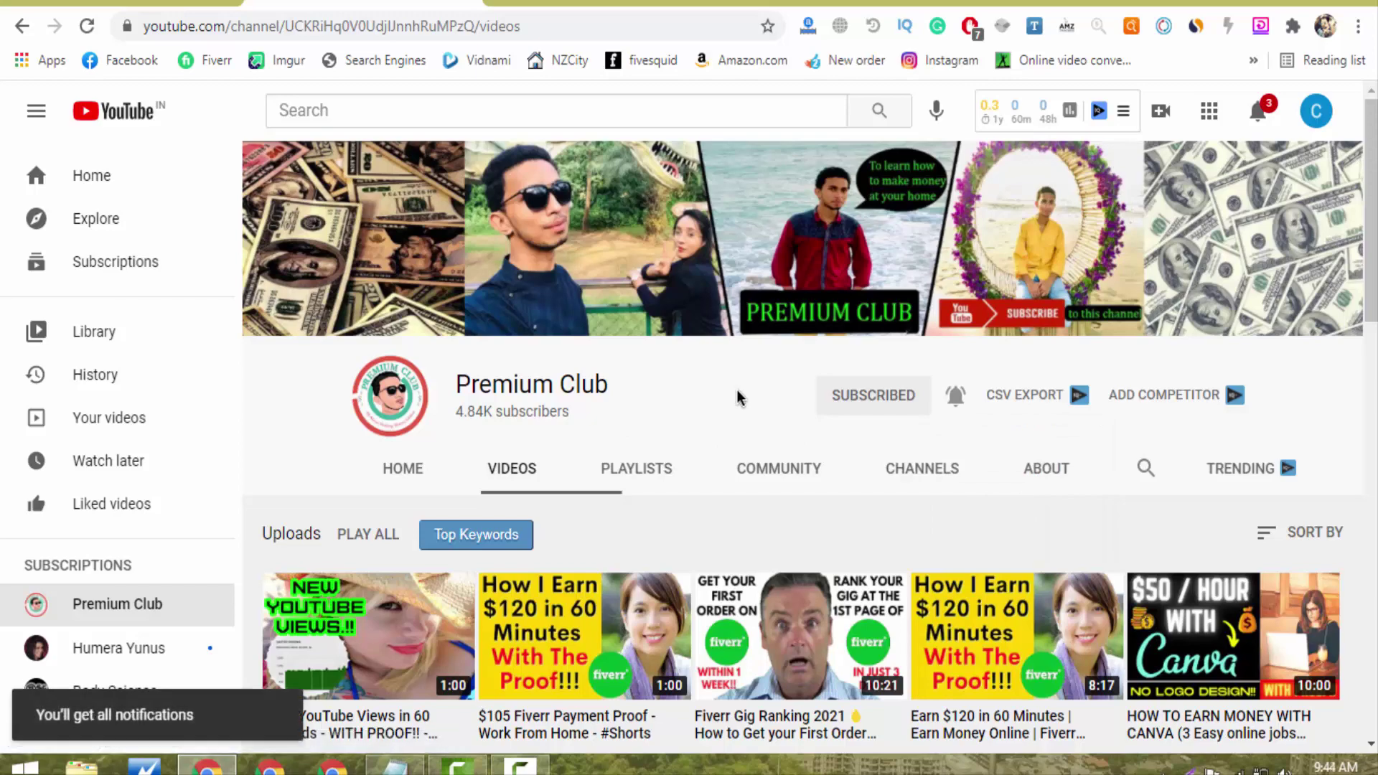
Browse the channel's uploads back up to the header, then open a new incognito window.
scroll(740, 397, "down", 8)
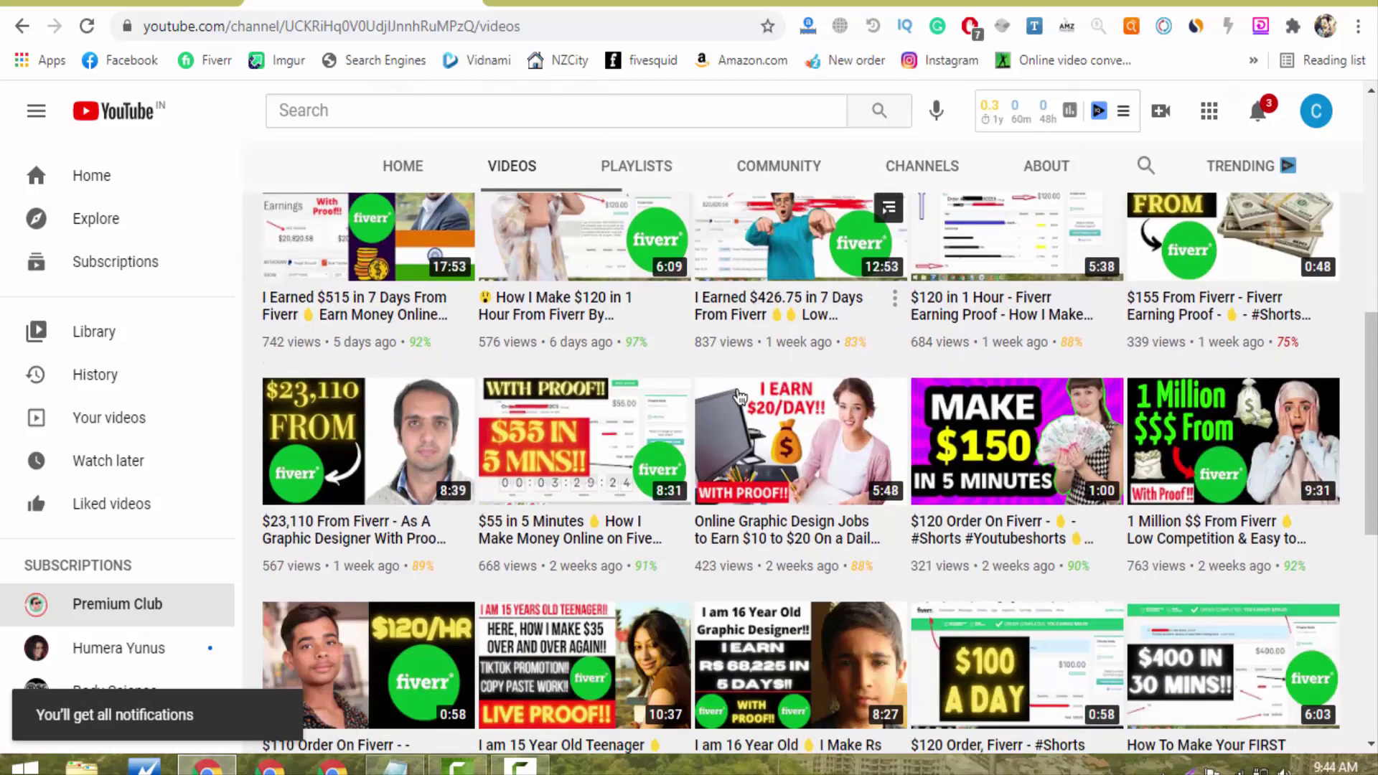
scroll(740, 397, "down", 8)
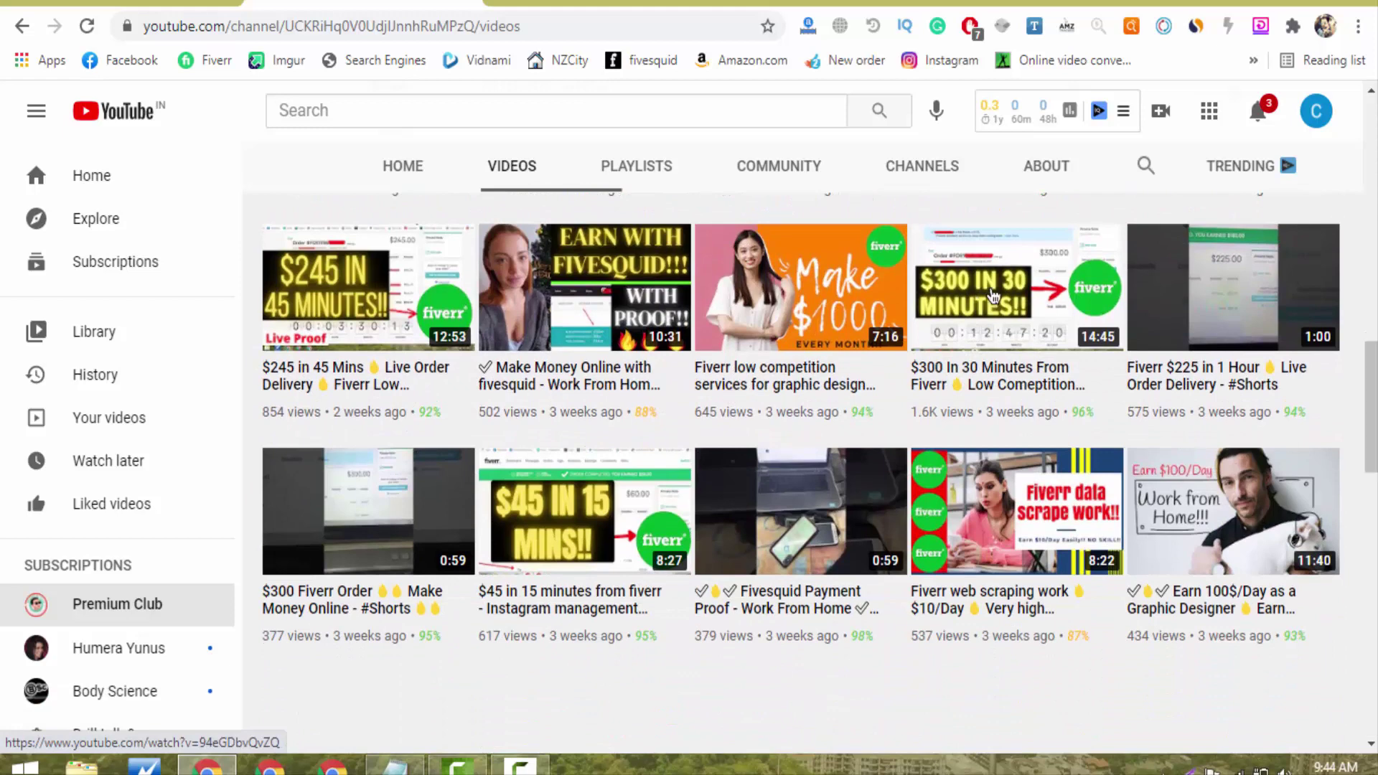
mouse_move(1023, 332)
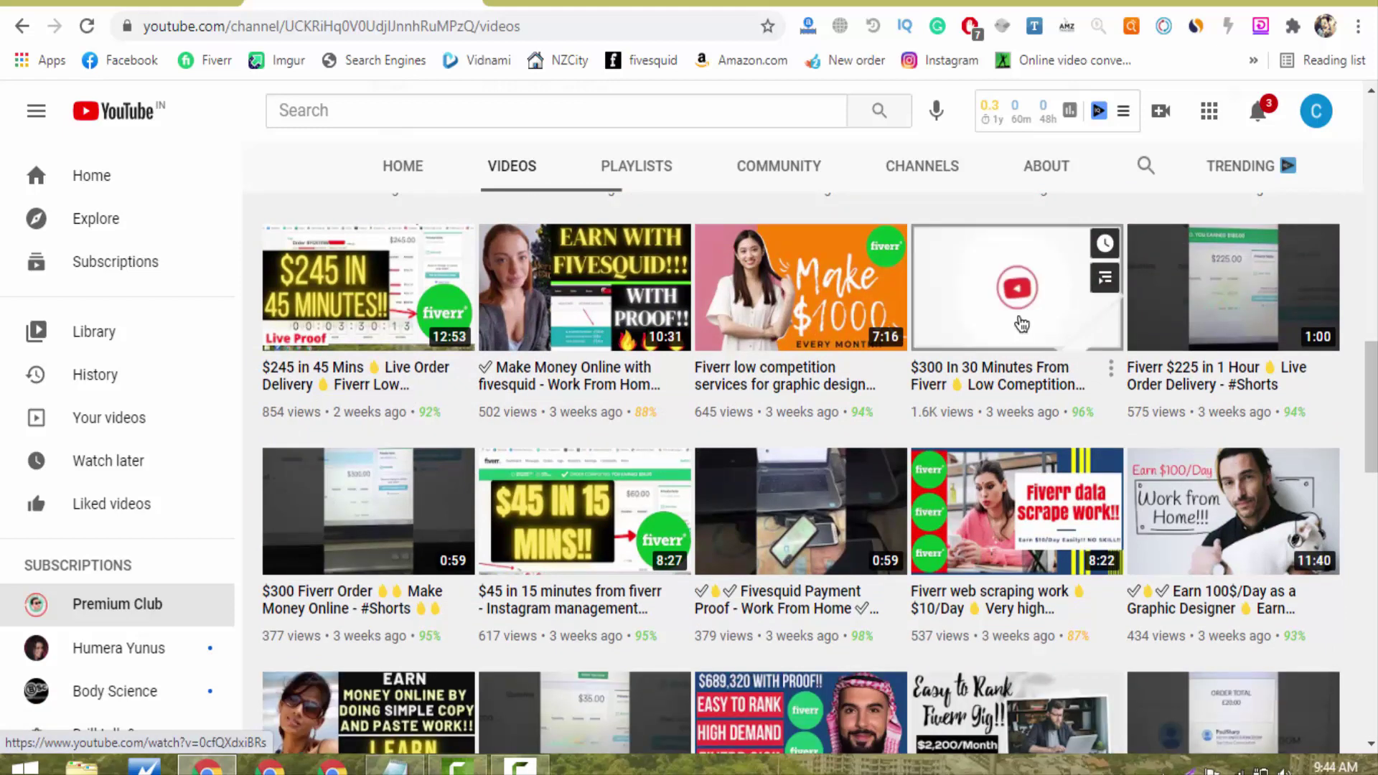
scroll(816, 460, "up", 3)
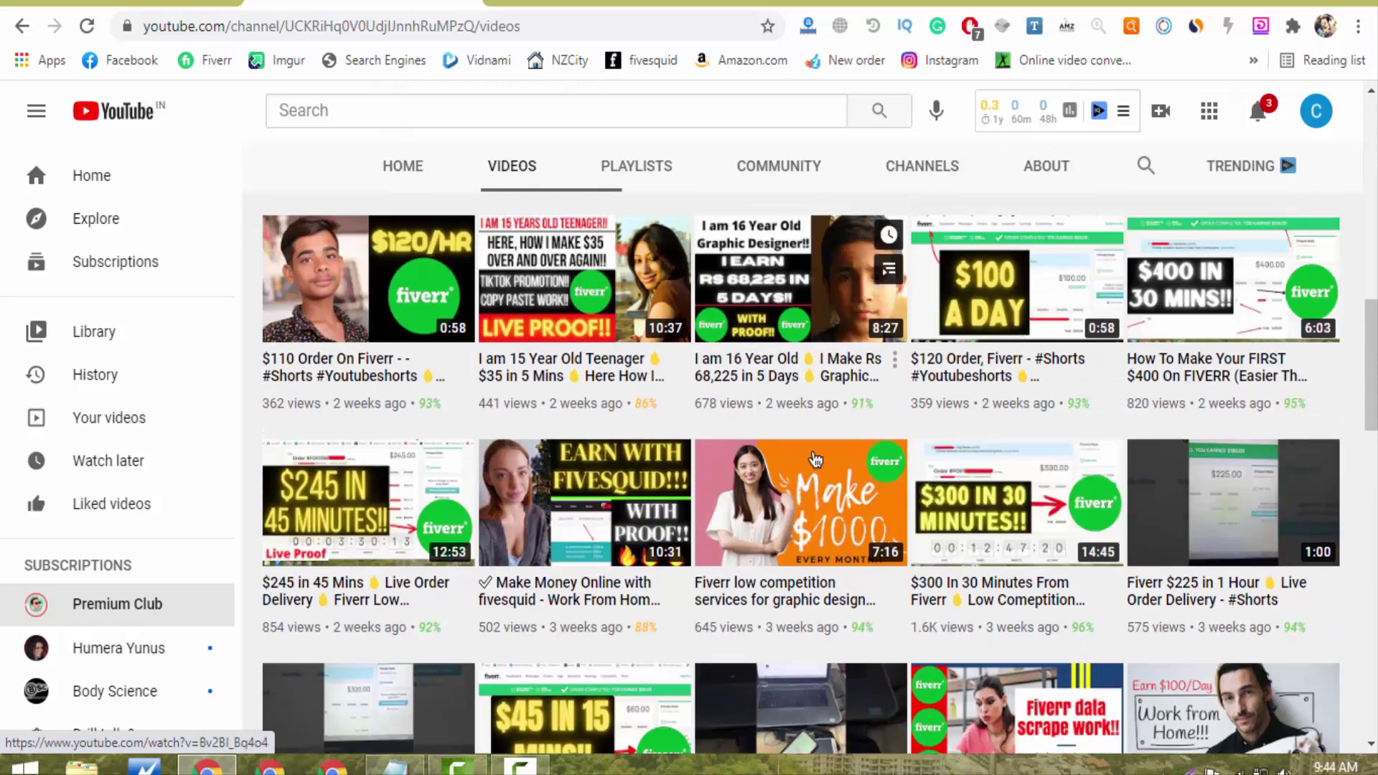
scroll(816, 459, "up", 9)
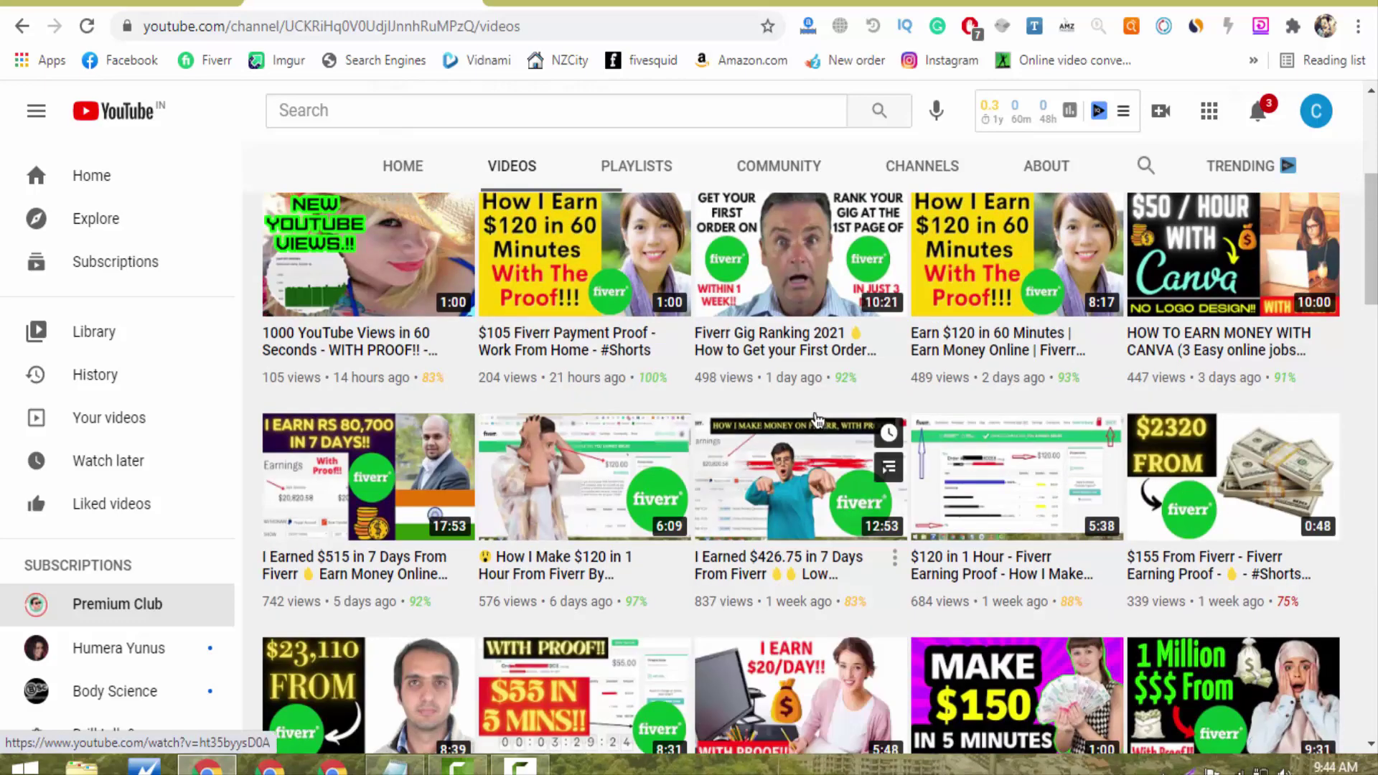
scroll(816, 420, "up", 2)
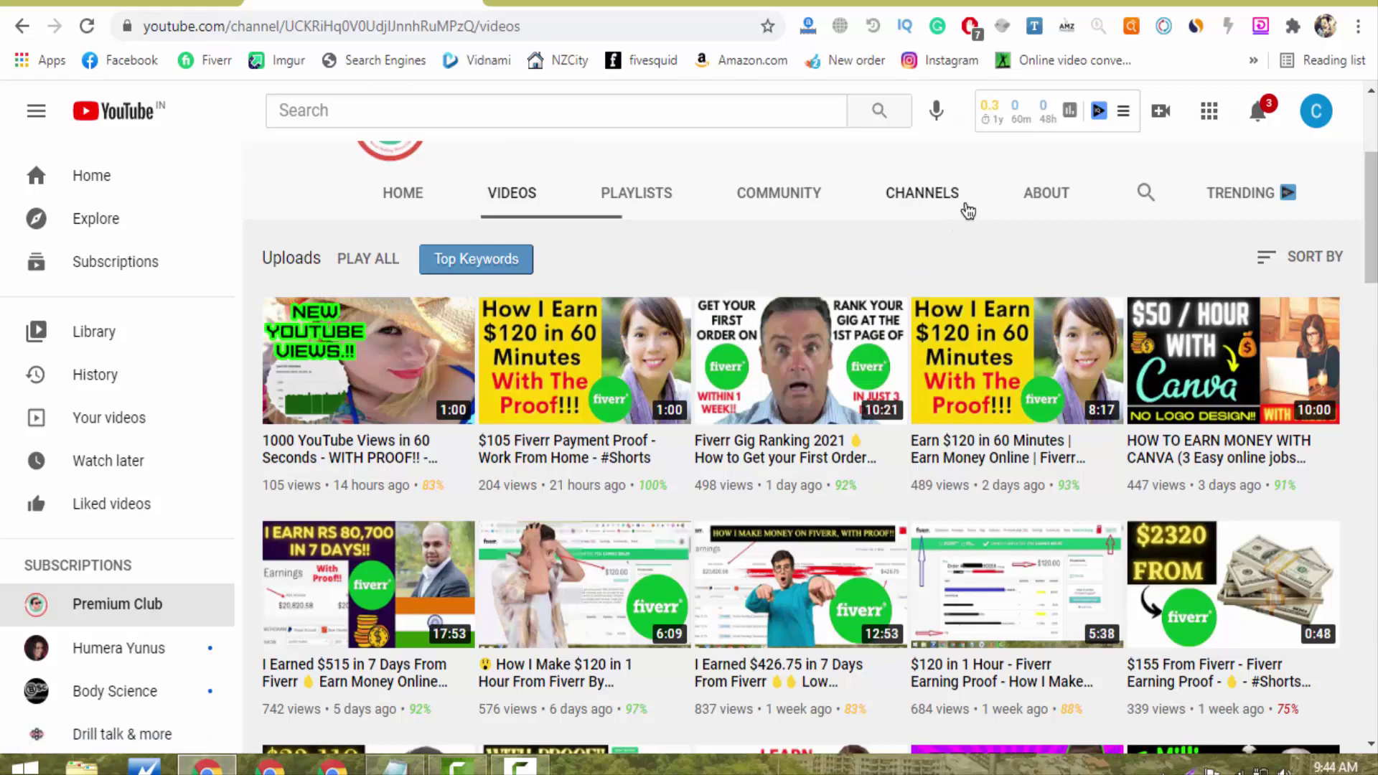
scroll(865, 393, "up", 1)
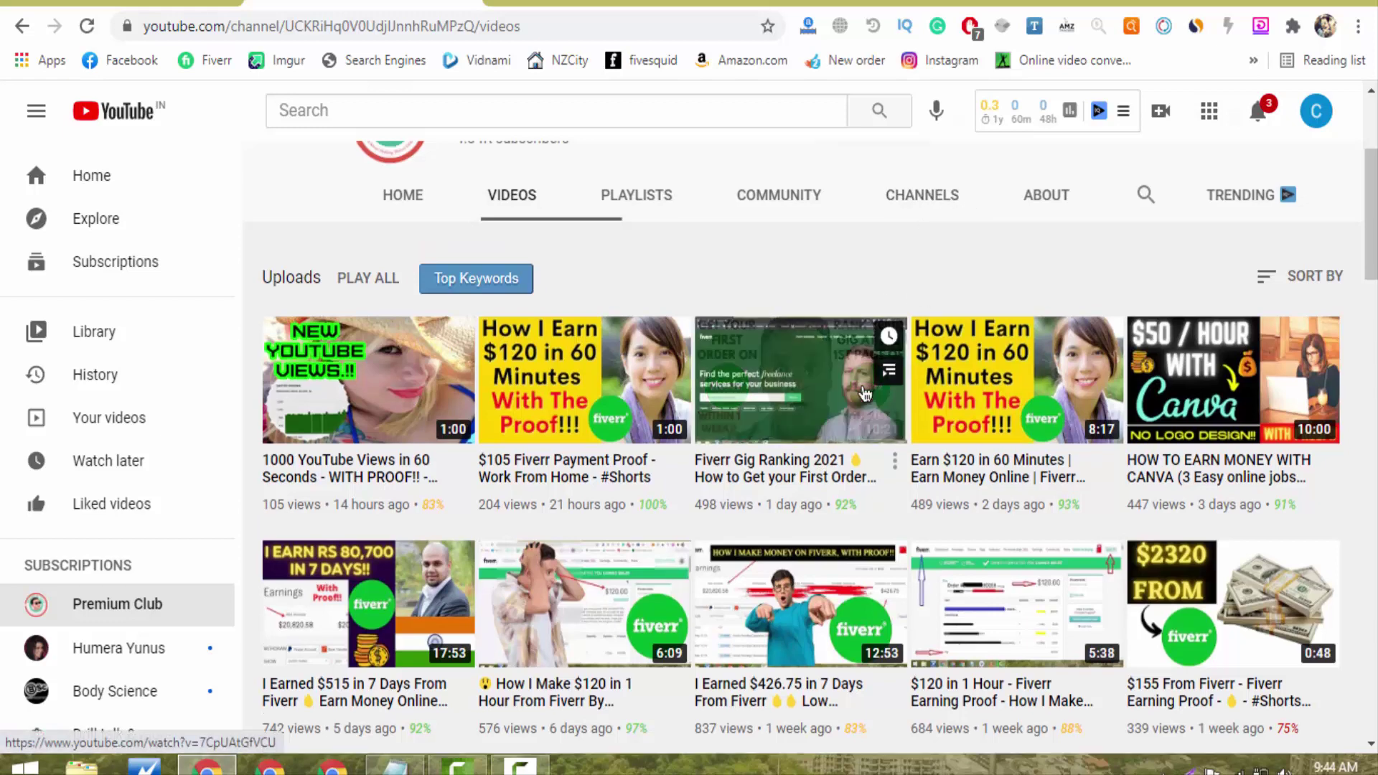
scroll(865, 393, "up", 4)
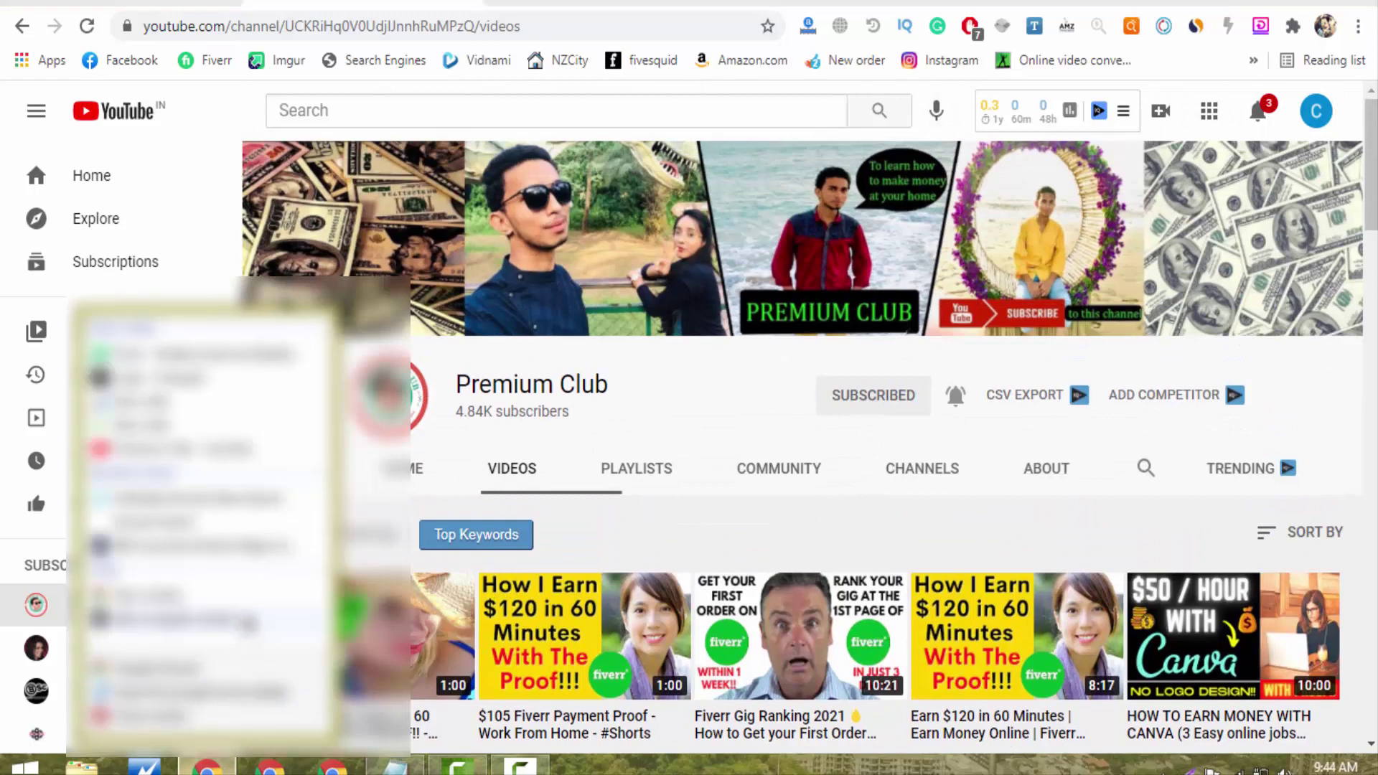
left_click(196, 67)
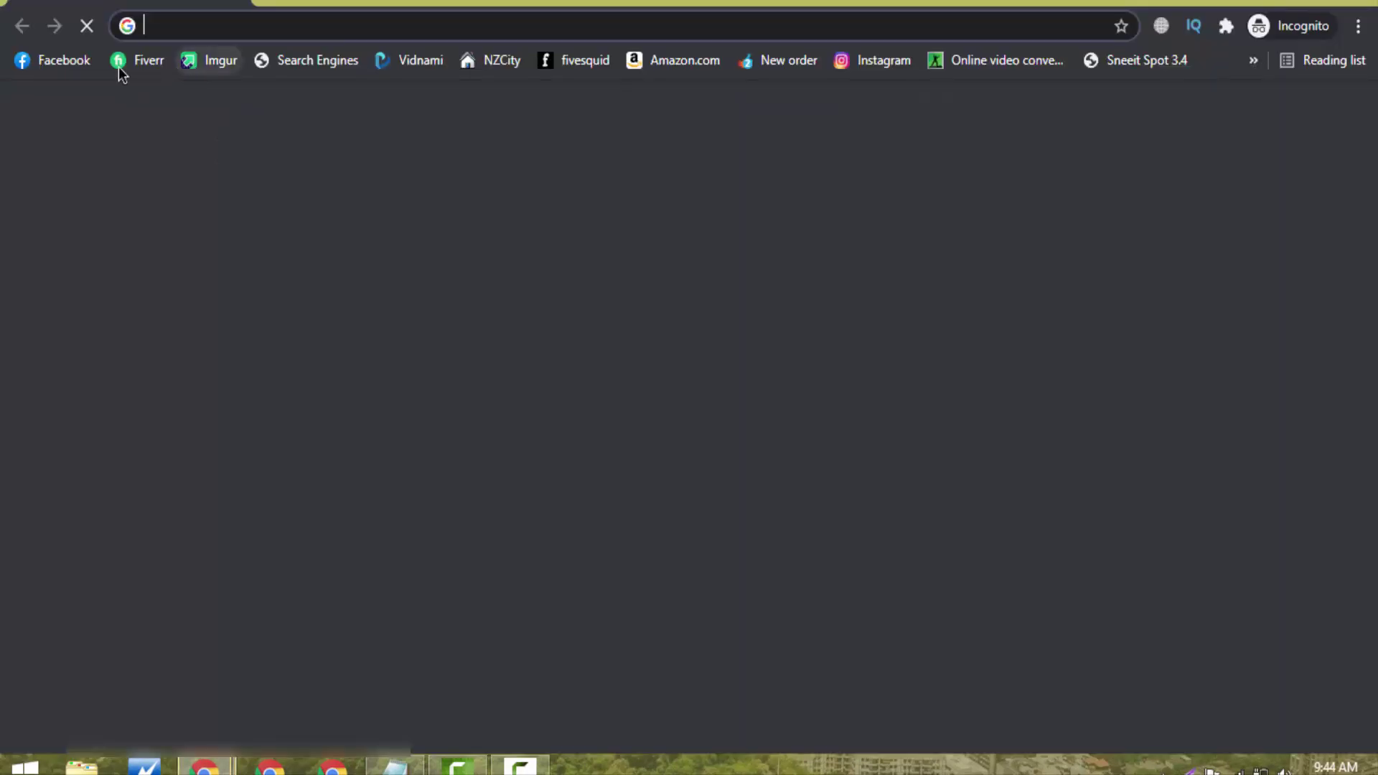
Search Fiverr for 'domain research' from the home page.
left_click(118, 64)
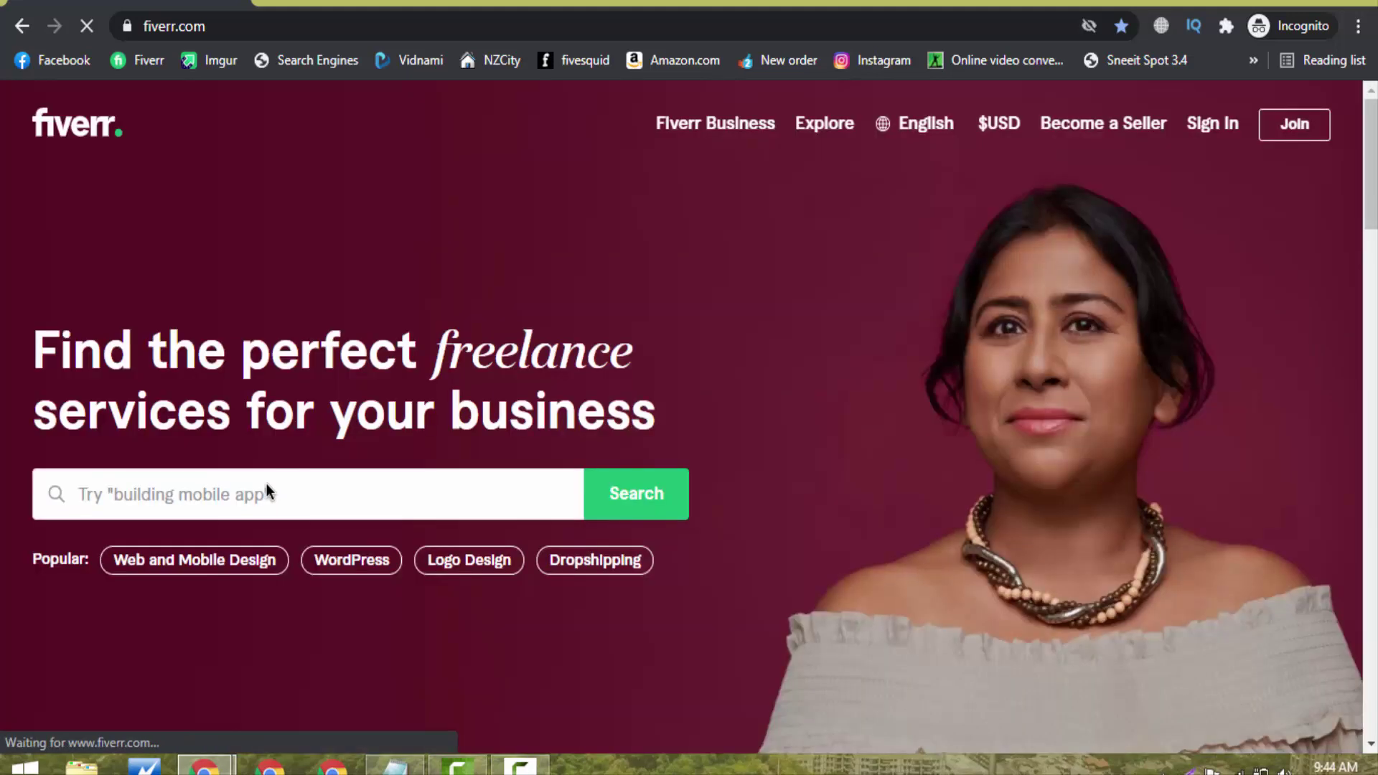
left_click(265, 484)
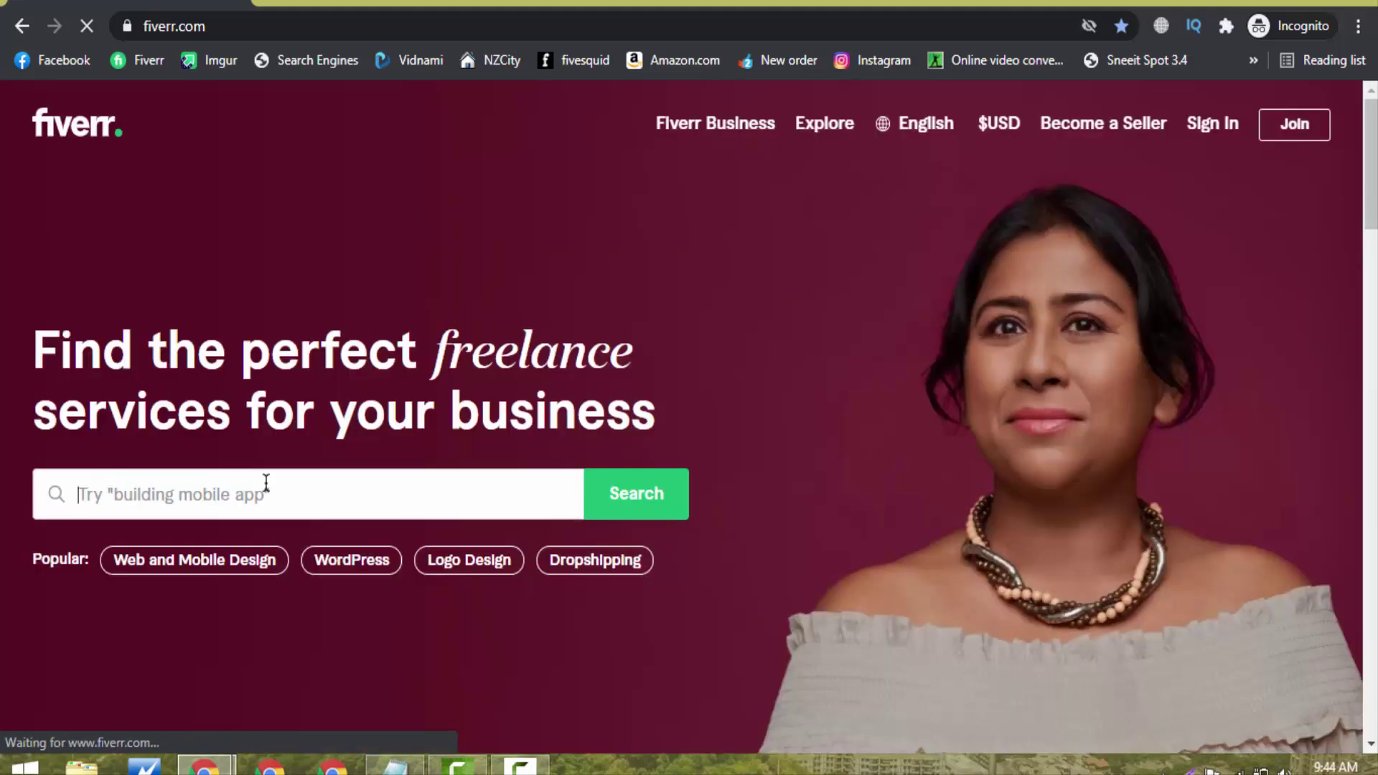
type("do")
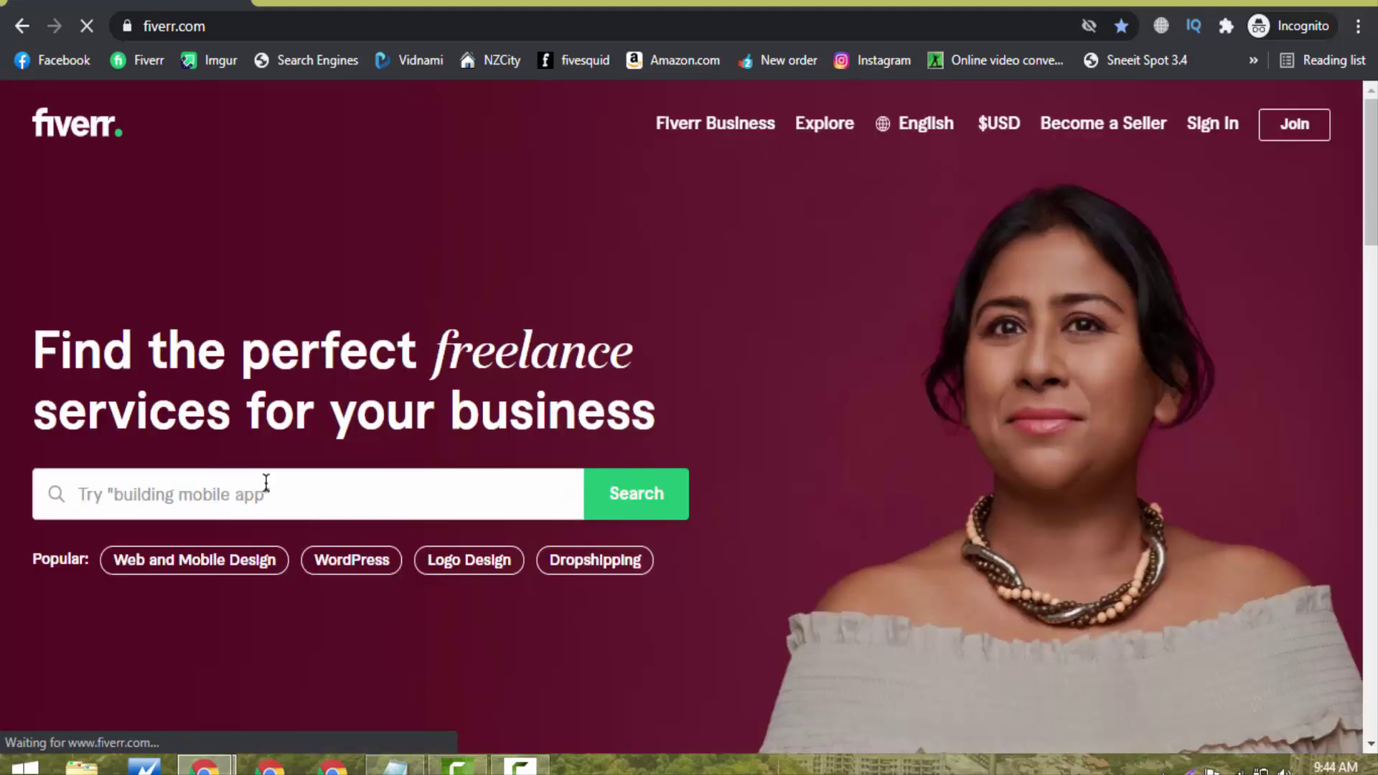
left_click(266, 484)
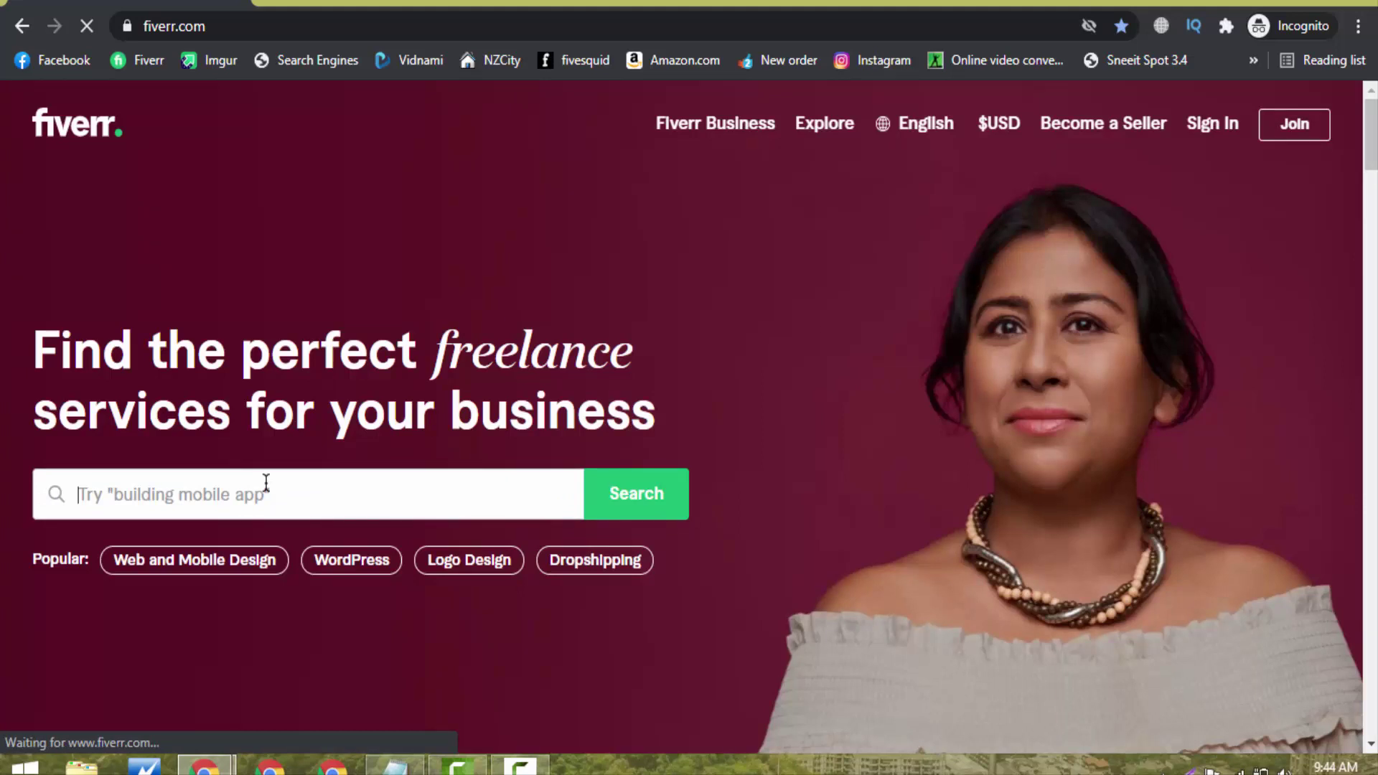
type("domain rese")
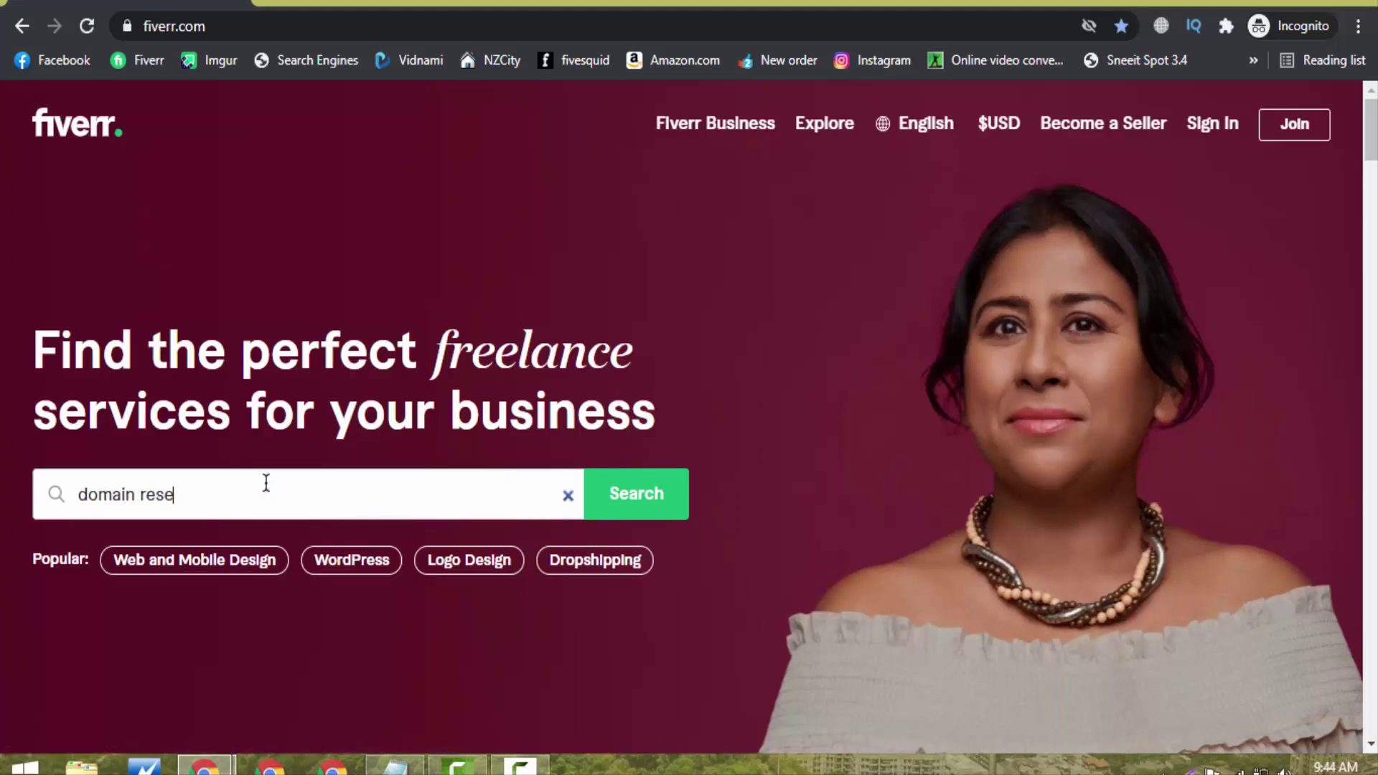
type("arch")
key("Return")
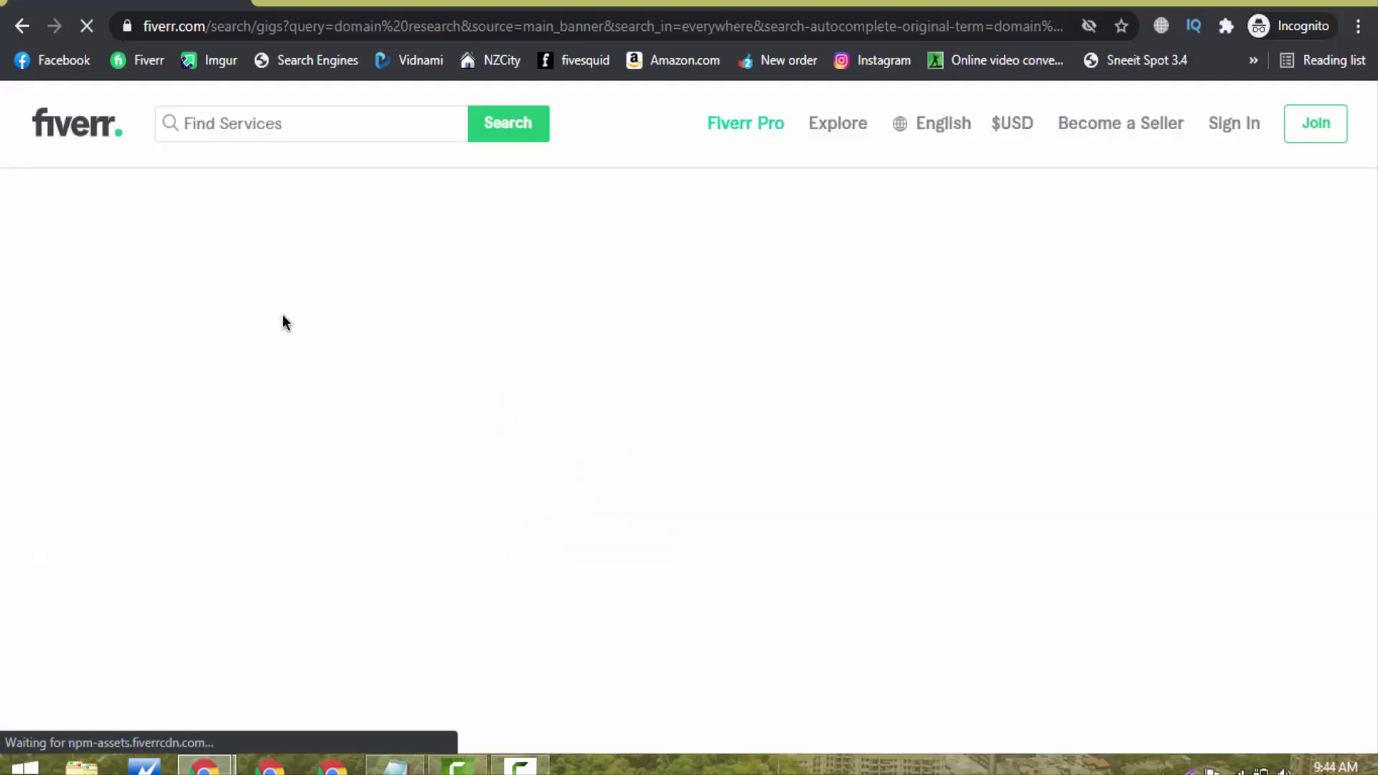
Copy the words 'domain name' from the results and clear the old domain list in Notepad.
scroll(282, 285, "down", 3)
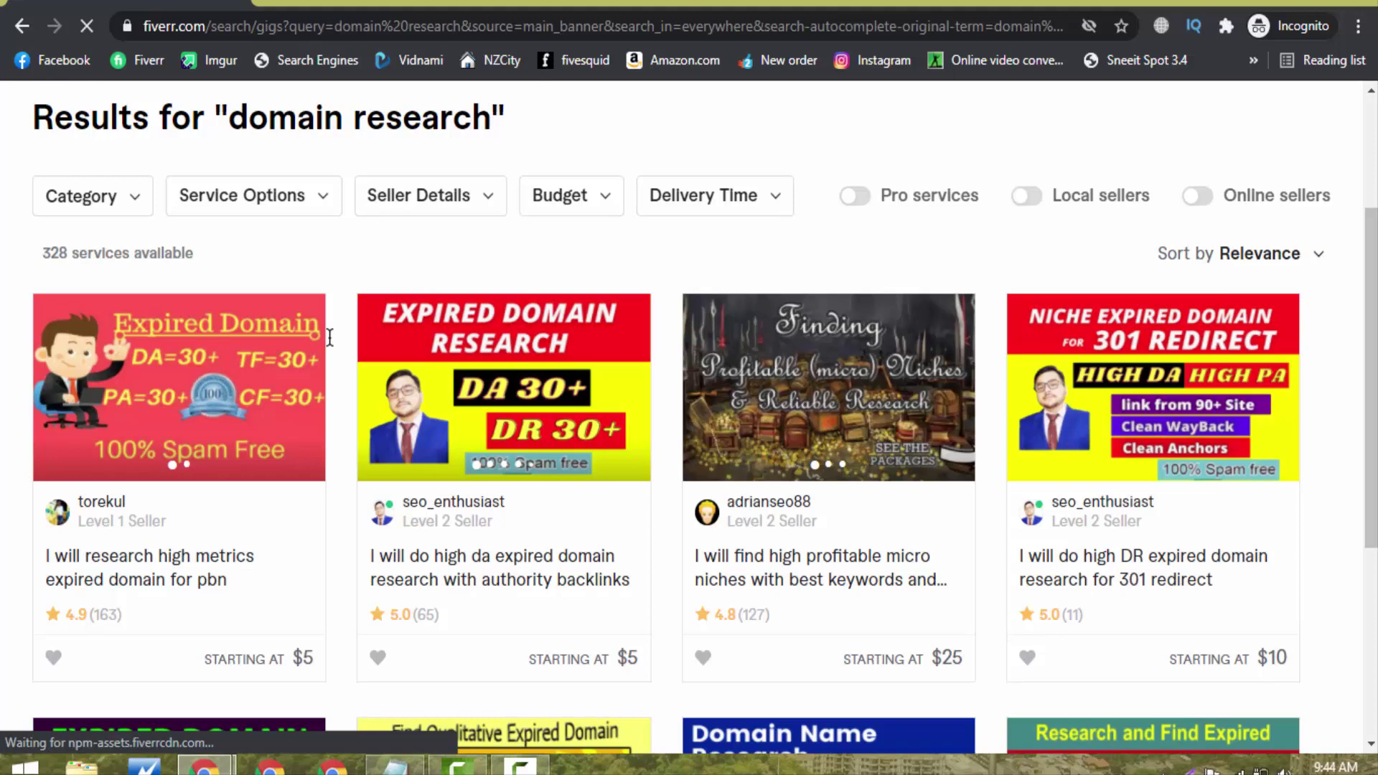
scroll(227, 332, "up", 3)
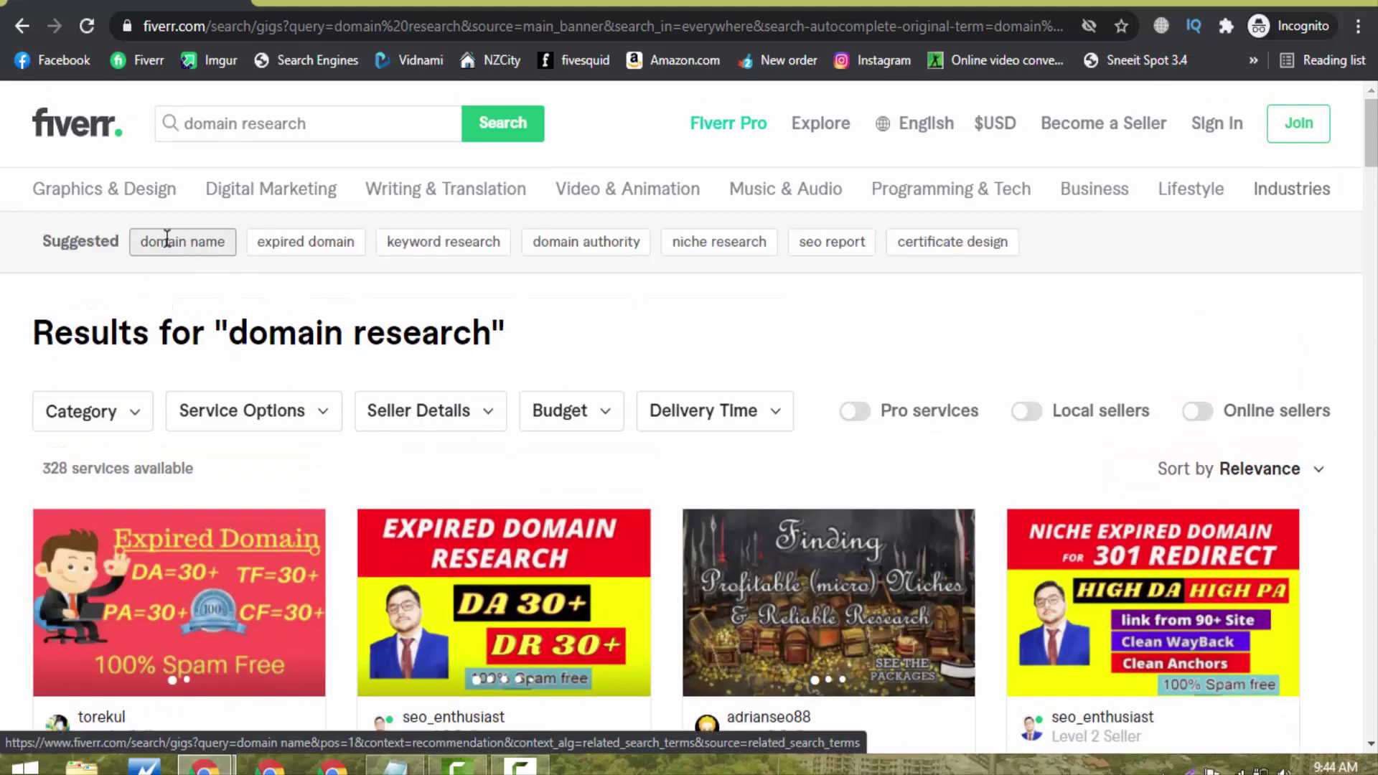
left_click_drag(233, 242, 136, 244)
key("ctrl+c")
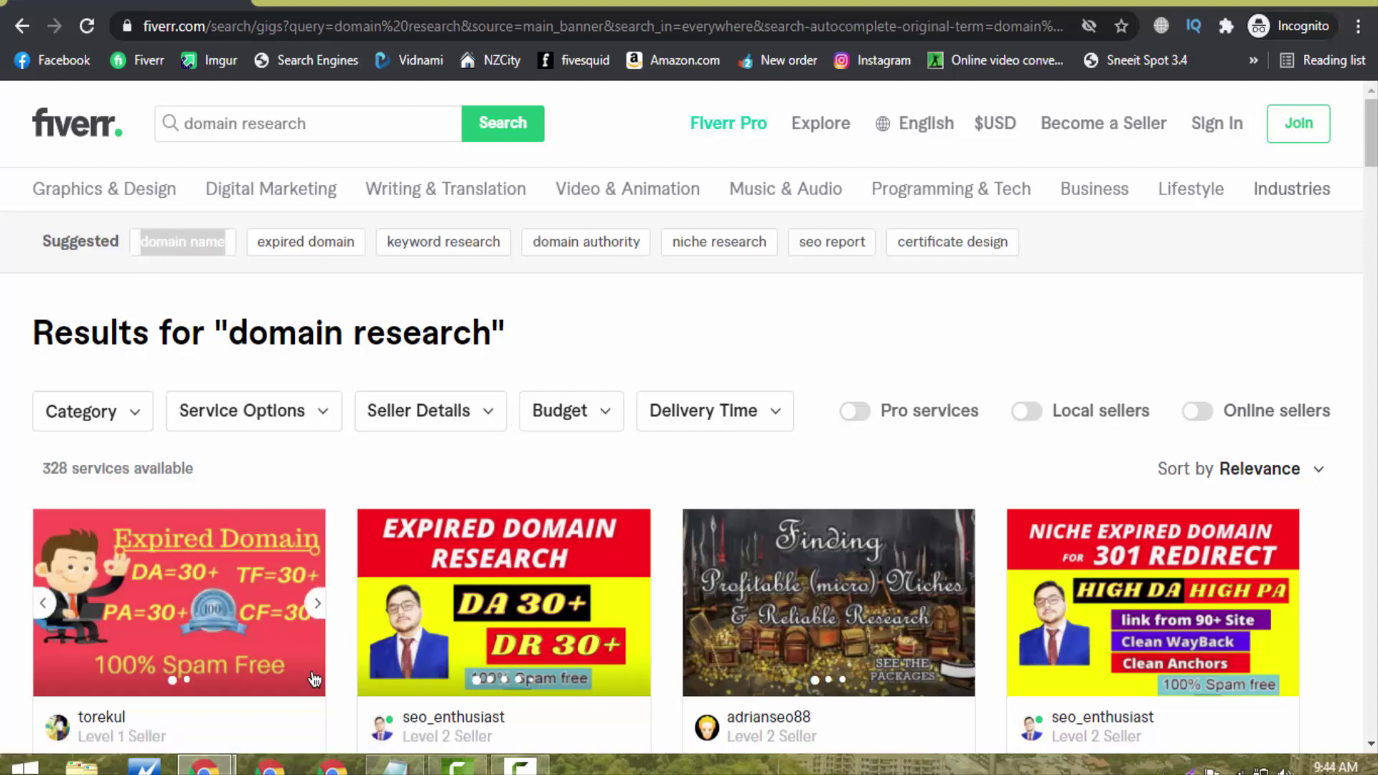
key("alt+Tab")
key("Delete")
Complete the Notepad title 'I will find awesome, easy to remember domain name for you' and select it.
type("Bitcoin, commission, earning, crypto, news, builder,")
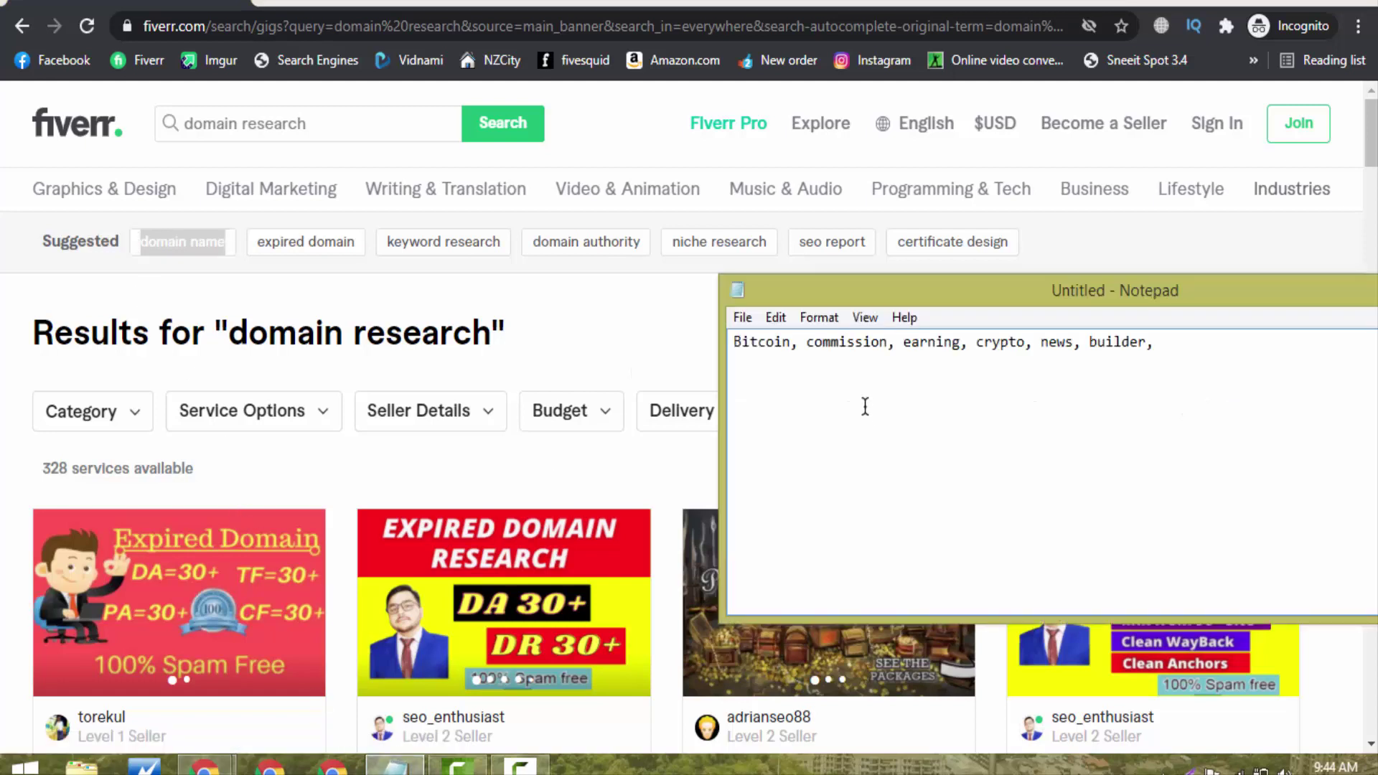
left_click(900, 314)
left_click_drag(924, 286, 719, 264)
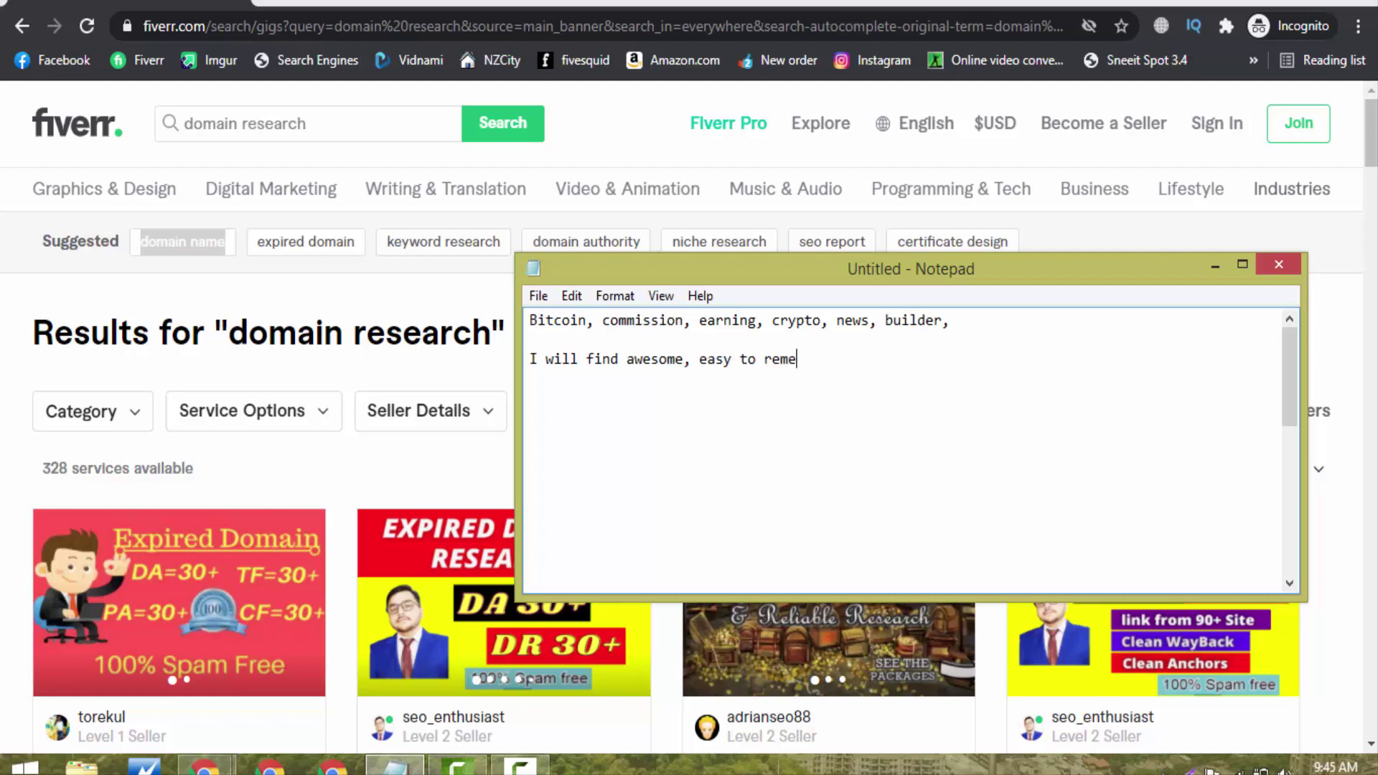
key("ctrl+v")
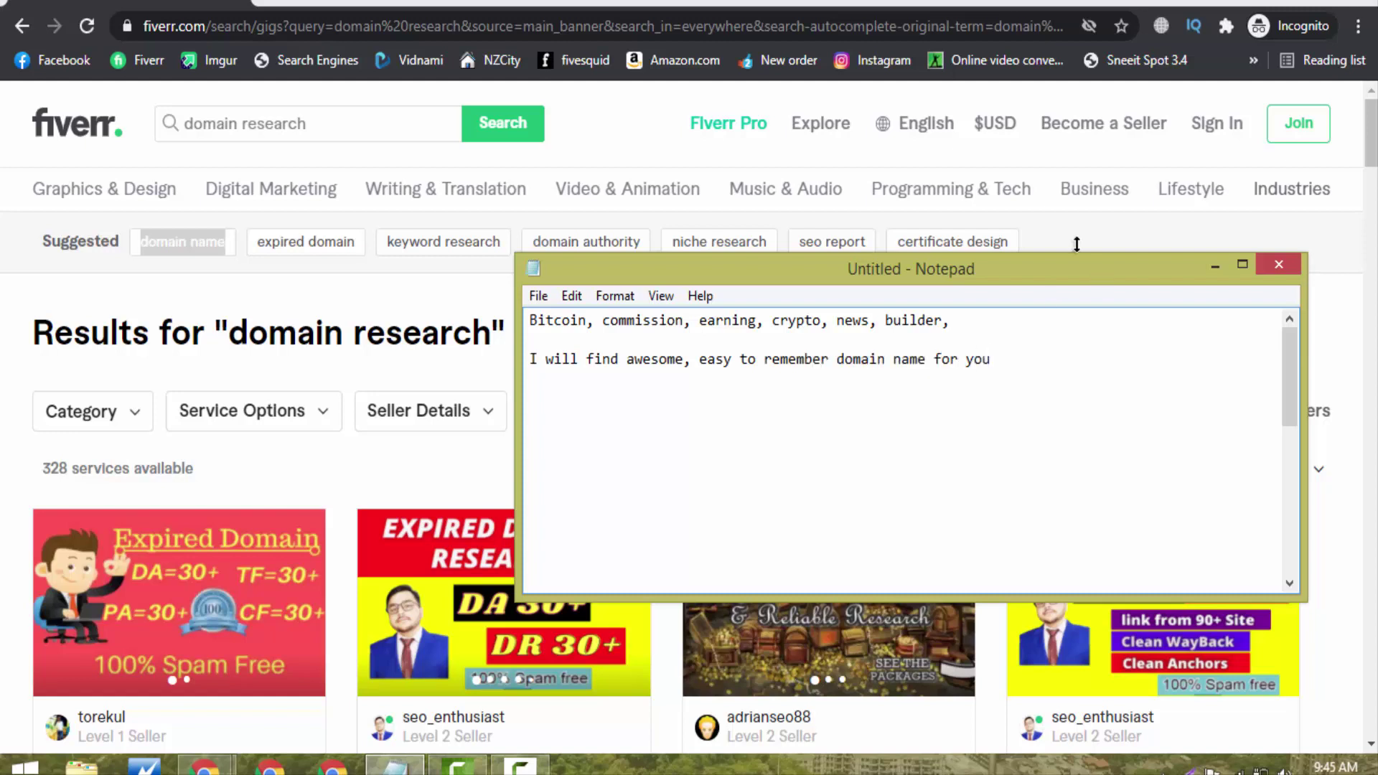
left_click_drag(1003, 366, 500, 347)
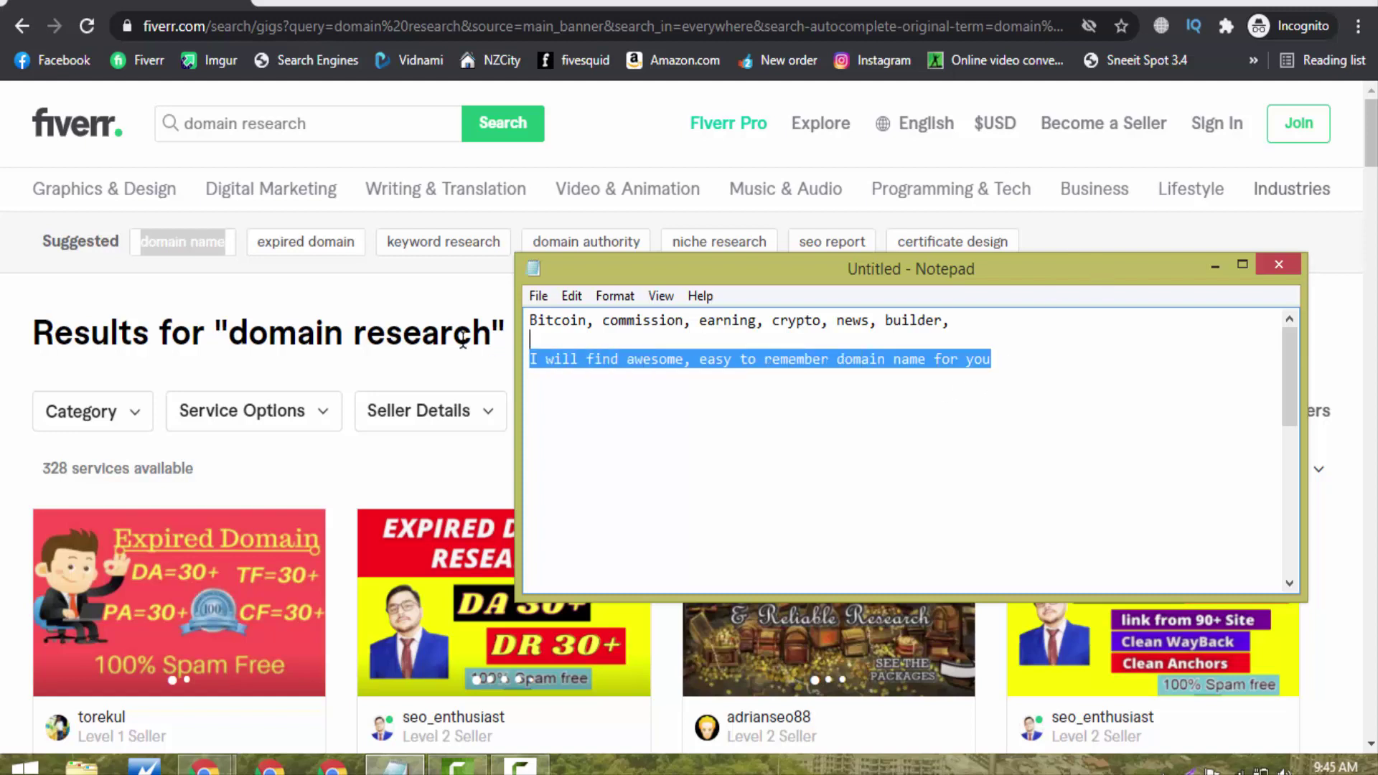
Switch back to Fiverr and browse the domain research search results.
left_click(463, 343)
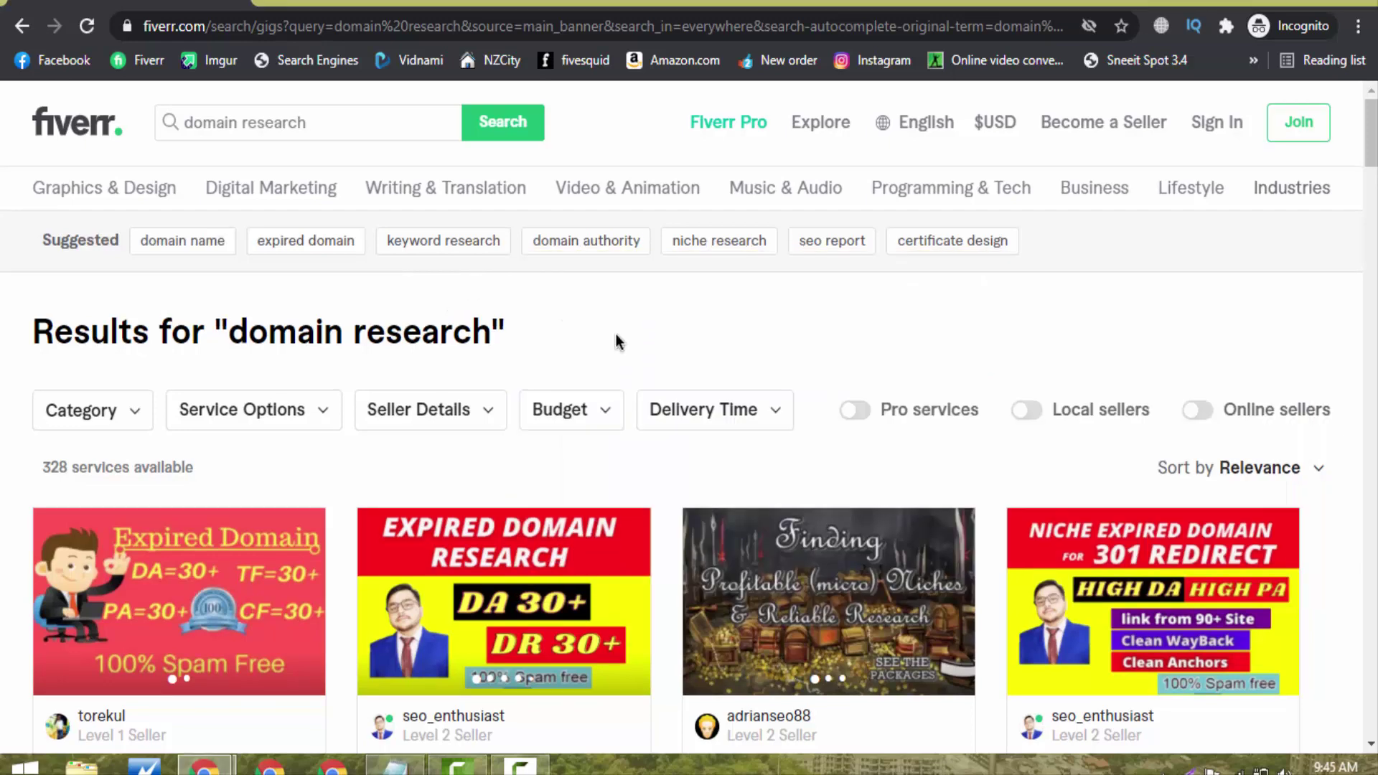
scroll(616, 336, "down", 2)
scroll(670, 206, "down", 5)
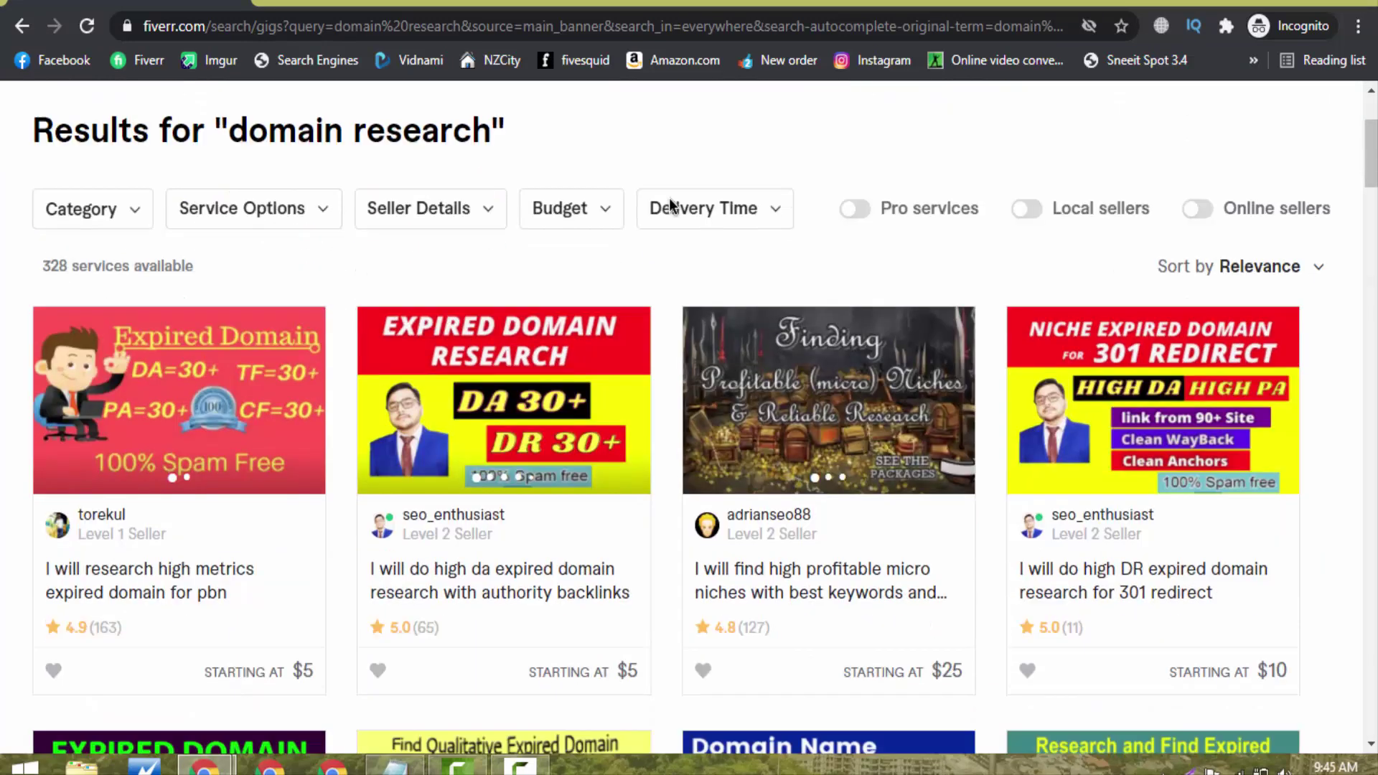
scroll(669, 207, "down", 6)
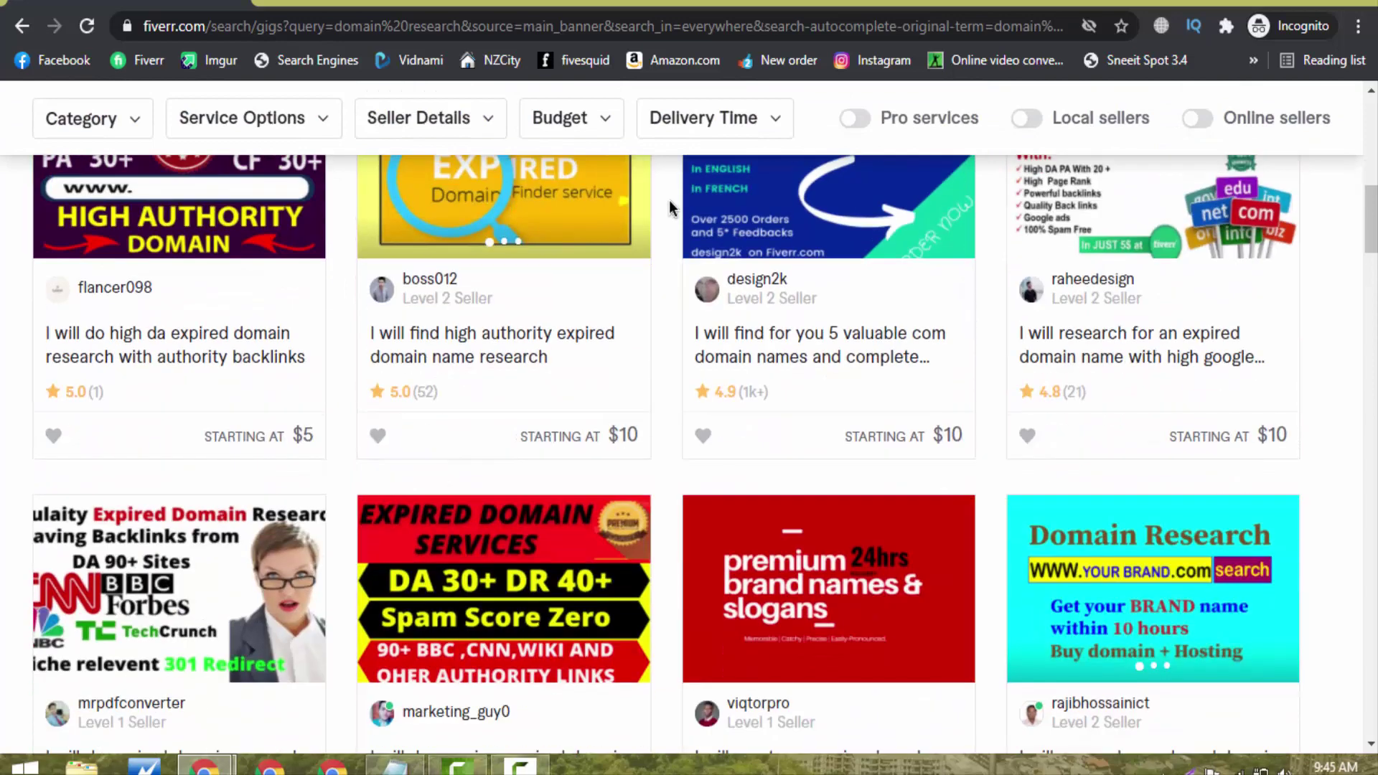
scroll(669, 209, "up", 4)
scroll(656, 337, "up", 4)
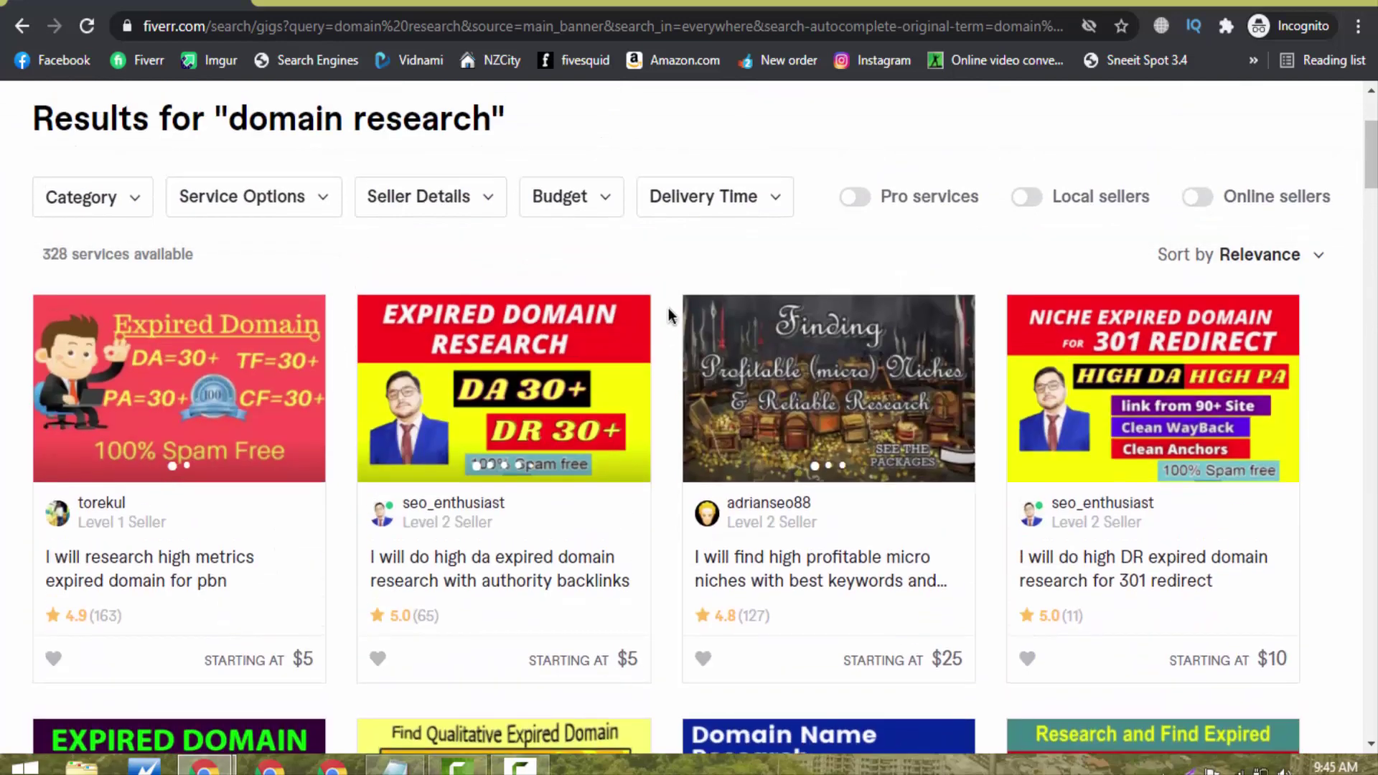
scroll(668, 311, "up", 3)
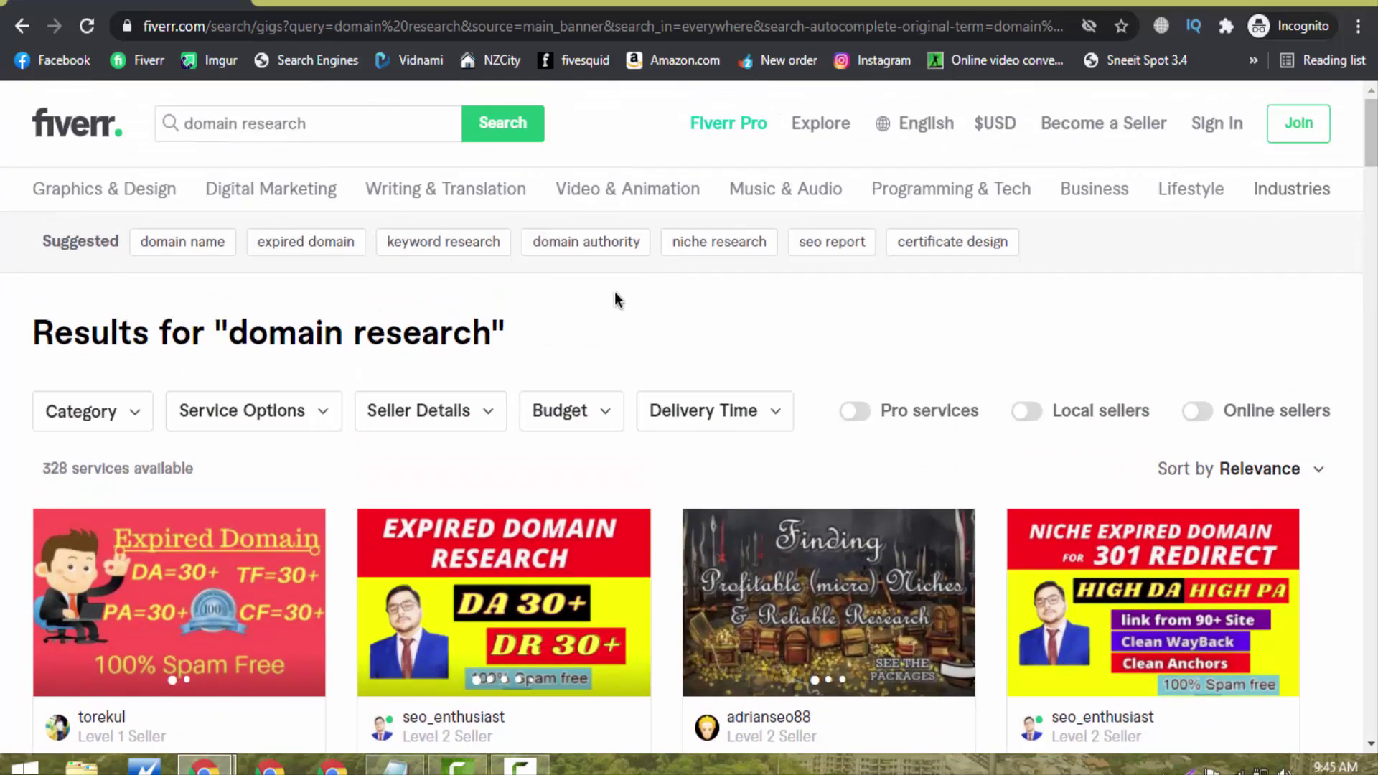